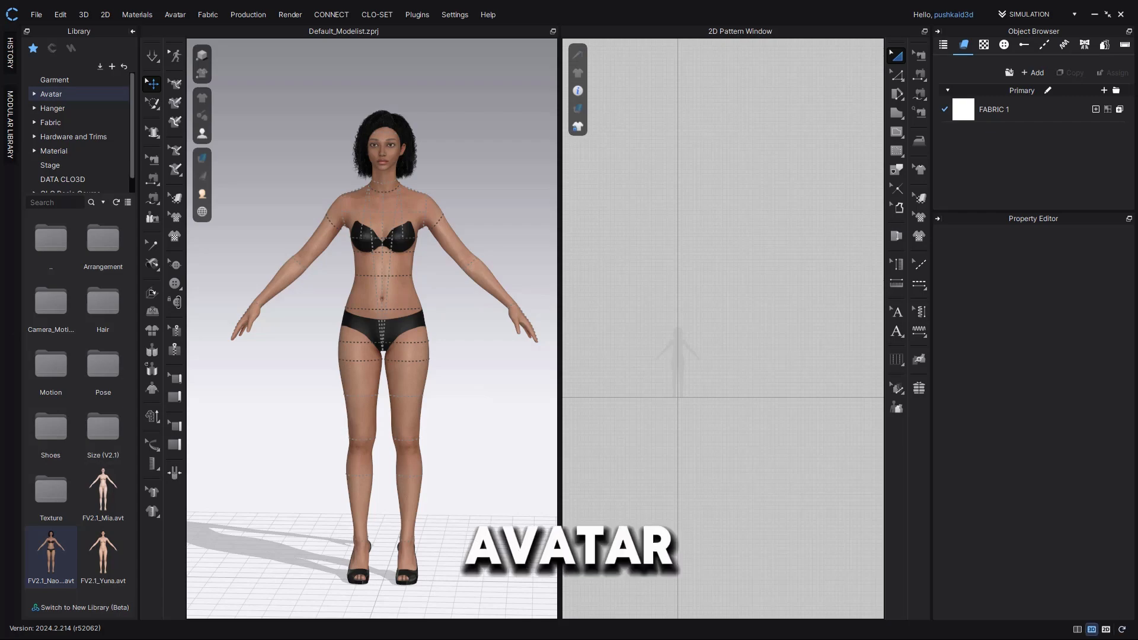
- Display only the 3D window and review the available tools for measuring the avatar and editing its measures
{"action": "left_click", "coordinate": [1092, 630]}
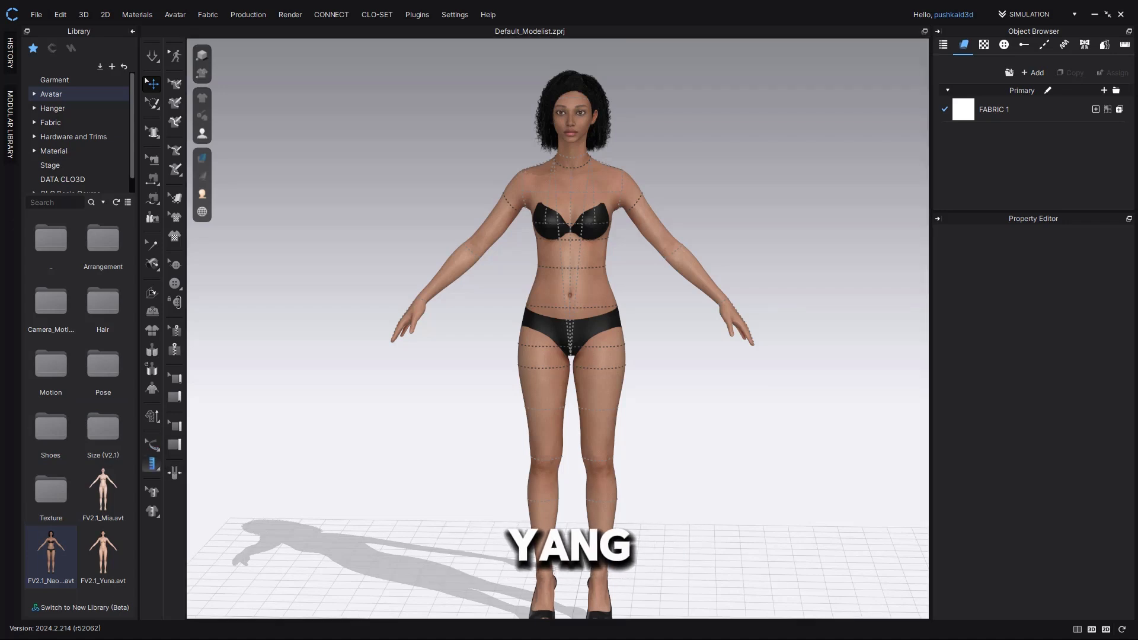
{"action": "left_click", "coordinate": [152, 463]}
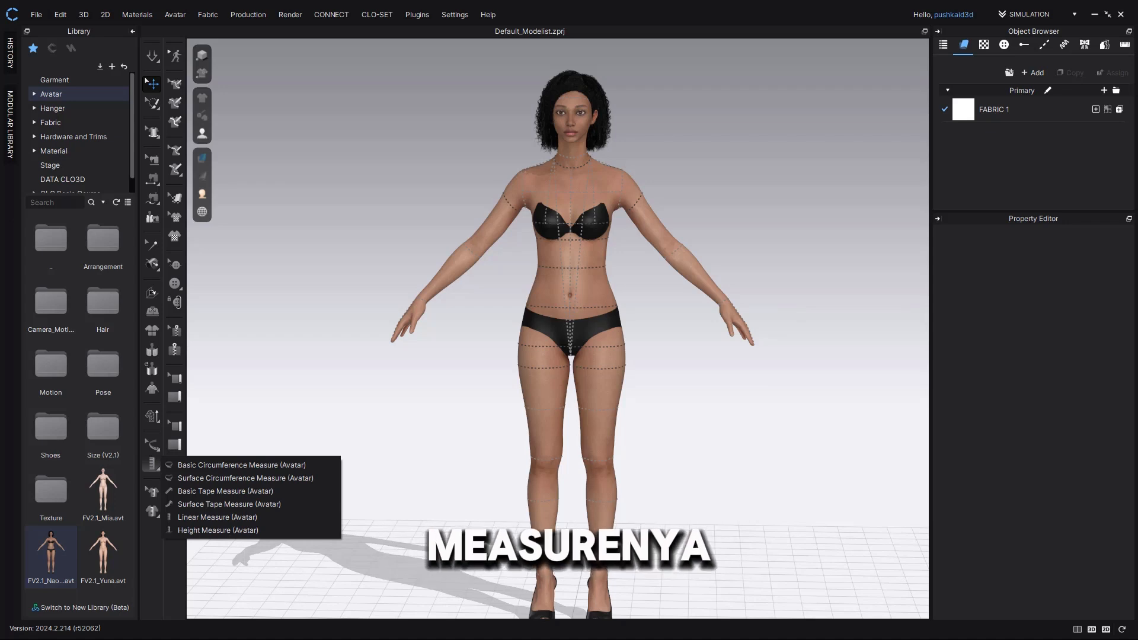
{"action": "left_click", "coordinate": [152, 445]}
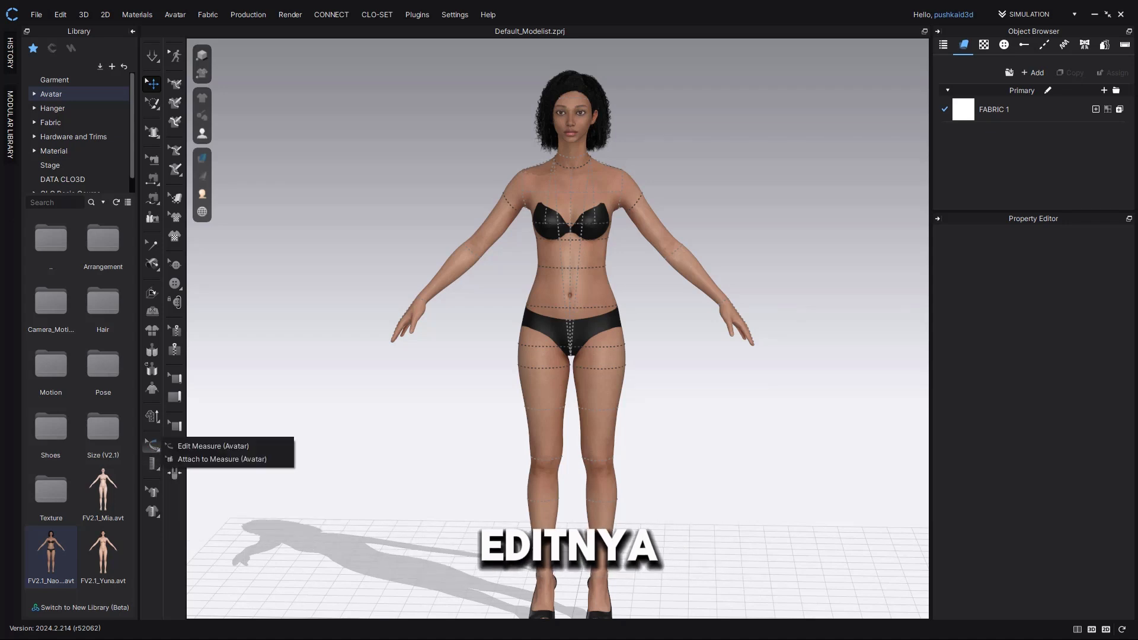
{"action": "left_click", "coordinate": [152, 464]}
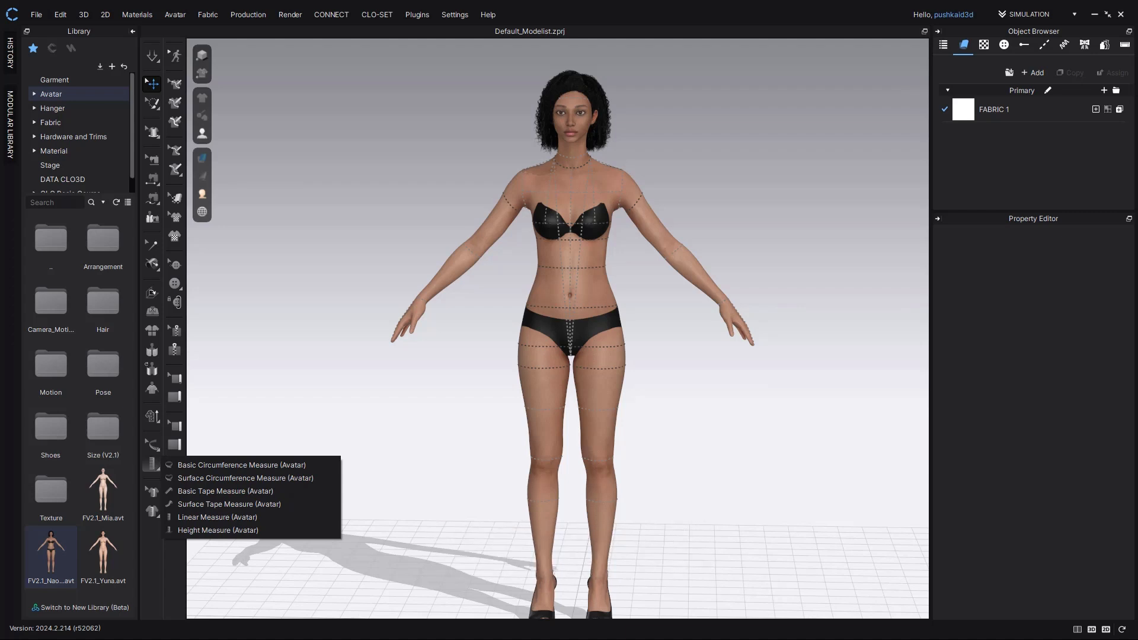
{"action": "key", "text": "Escape"}
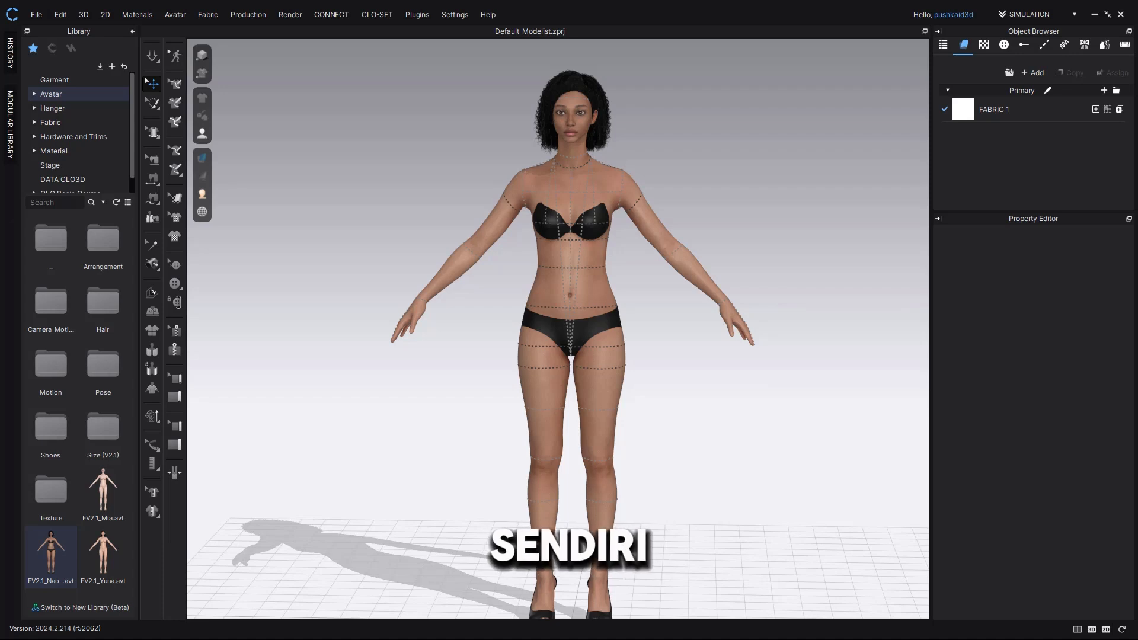
- Hide the avatar measures in the 3D window and show them again
{"action": "scroll", "coordinate": [557, 329], "scroll_direction": "up", "scroll_amount": 5}
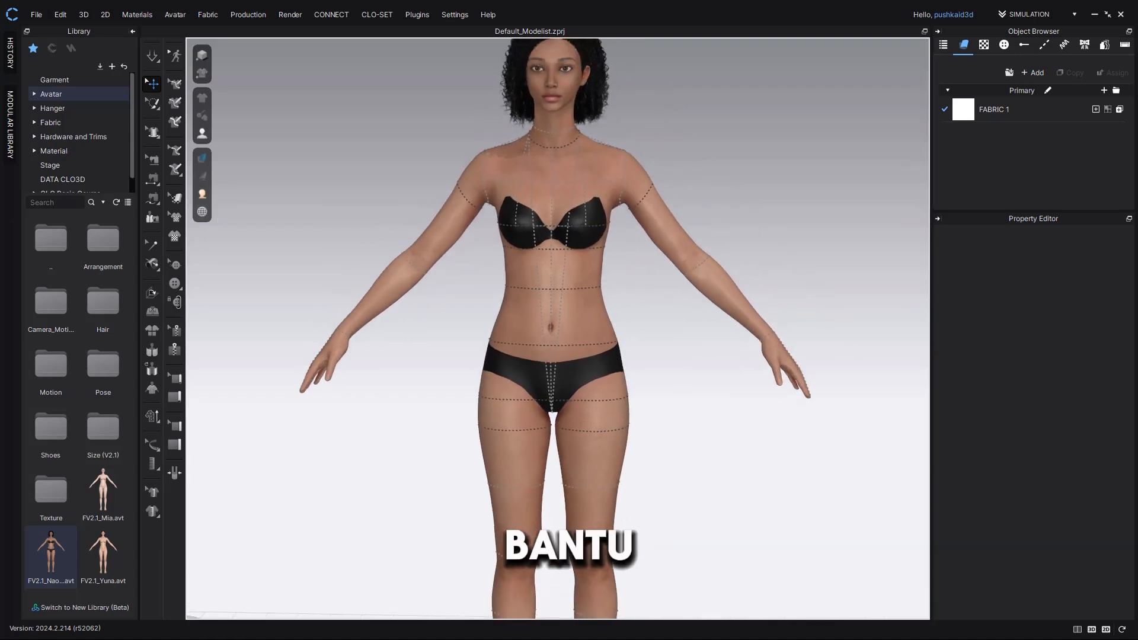
{"action": "left_click", "coordinate": [202, 133]}
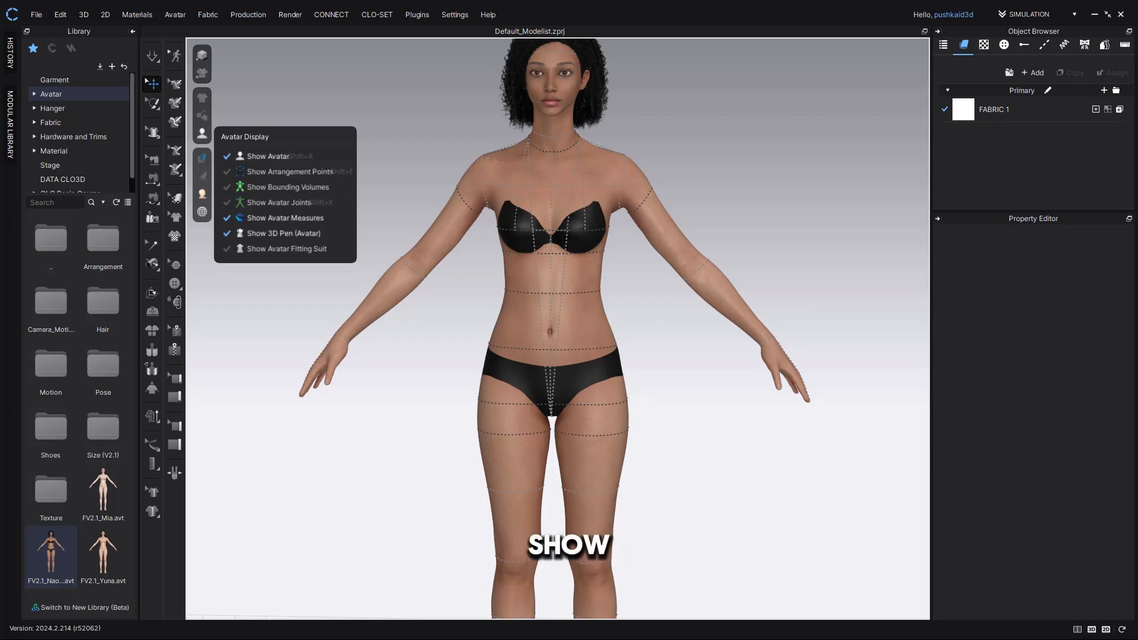
{"action": "left_click", "coordinate": [240, 218]}
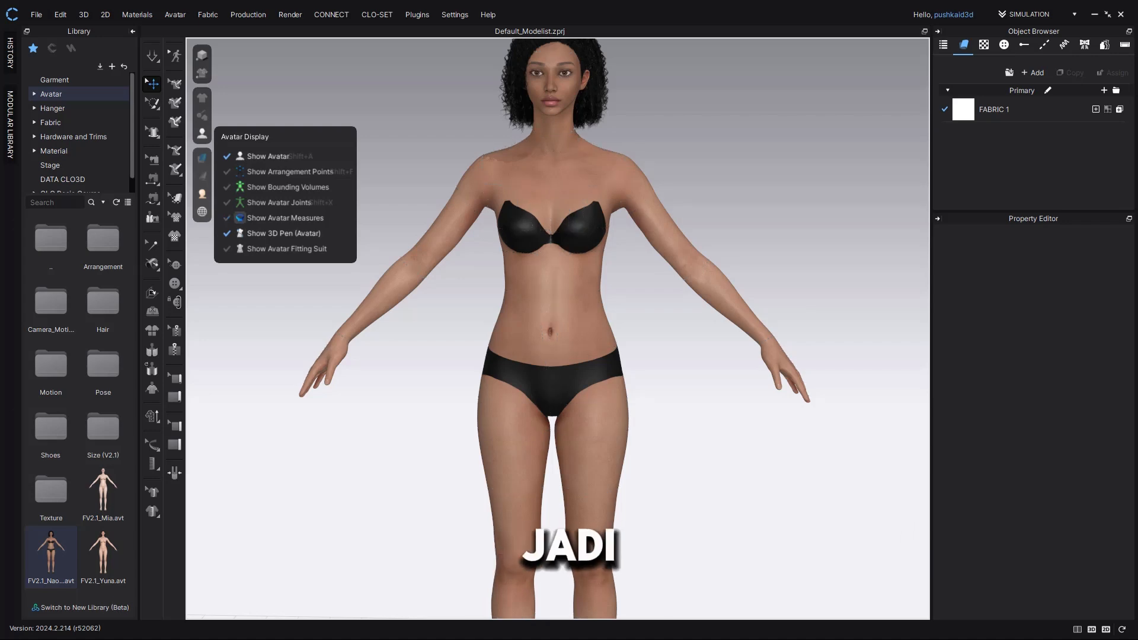
{"action": "left_click", "coordinate": [240, 218]}
- Examine the existing measure lines on the avatar's torso and read the waist circumference
{"action": "scroll", "coordinate": [557, 330], "scroll_direction": "up", "scroll_amount": 3}
{"action": "middle_click_drag", "start_coordinate": [557, 297], "coordinate": [537, 365]}
{"action": "scroll", "coordinate": [557, 329], "scroll_direction": "down", "scroll_amount": 1}
{"action": "scroll", "coordinate": [557, 330], "scroll_direction": "up", "scroll_amount": 3}
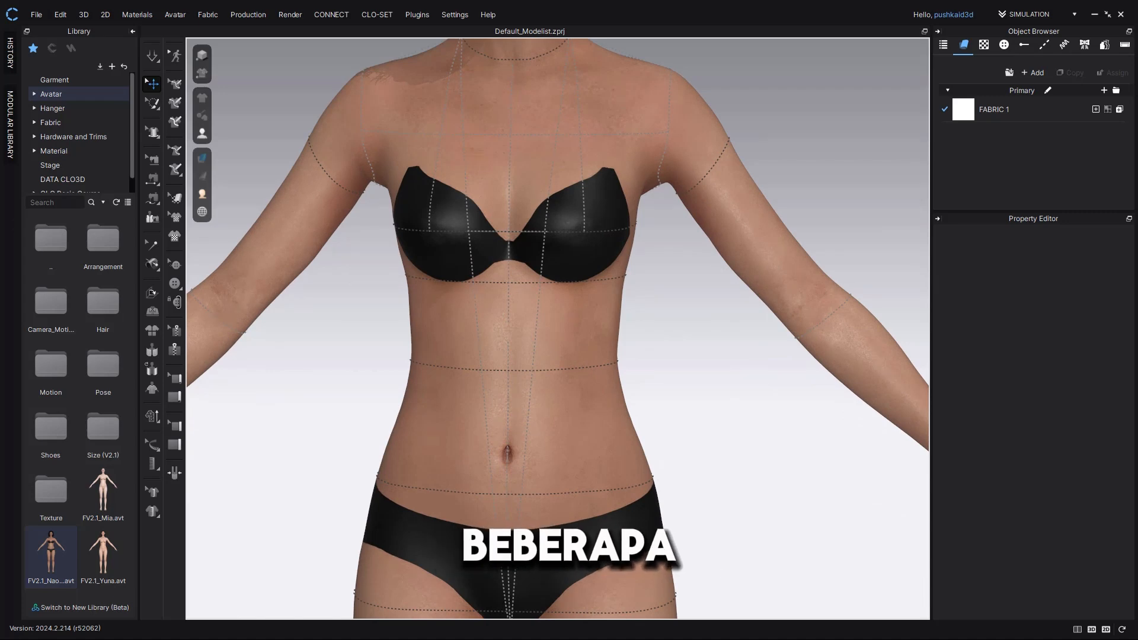
{"action": "scroll", "coordinate": [558, 329], "scroll_direction": "down", "scroll_amount": 3}
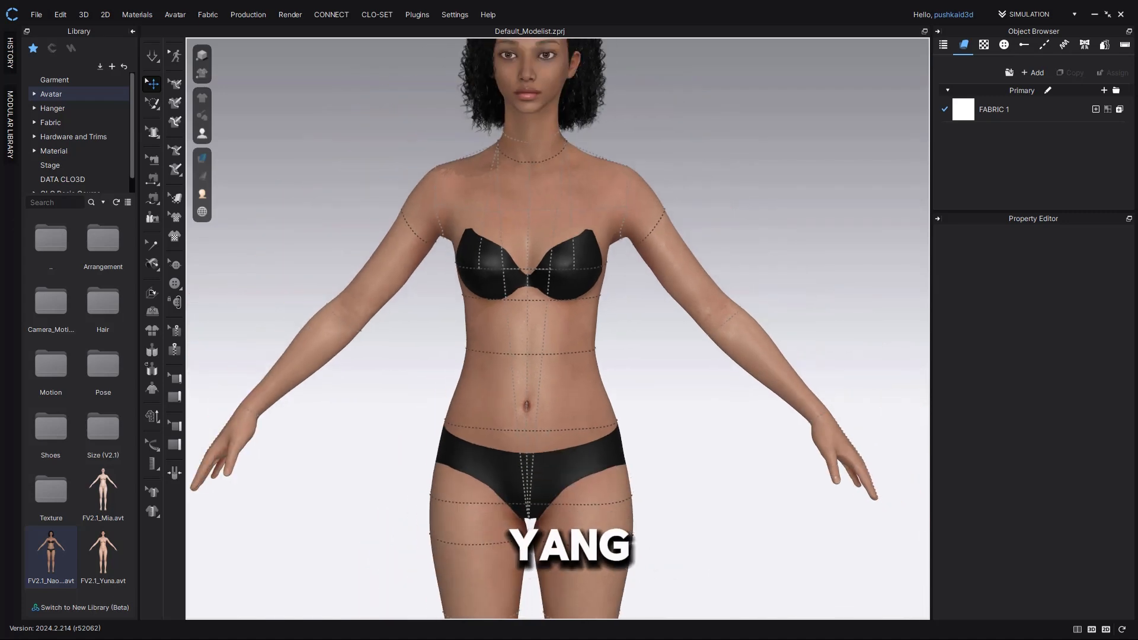
{"action": "scroll", "coordinate": [557, 329], "scroll_direction": "up", "scroll_amount": 4}
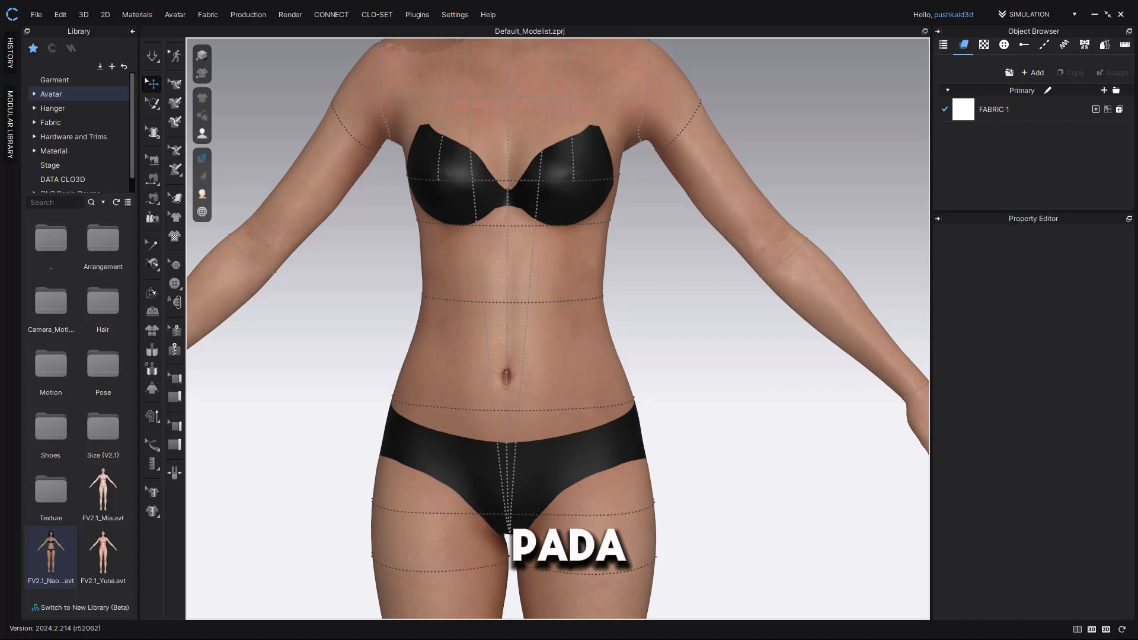
{"action": "right_click_drag", "start_coordinate": [558, 330], "coordinate": [554, 356]}
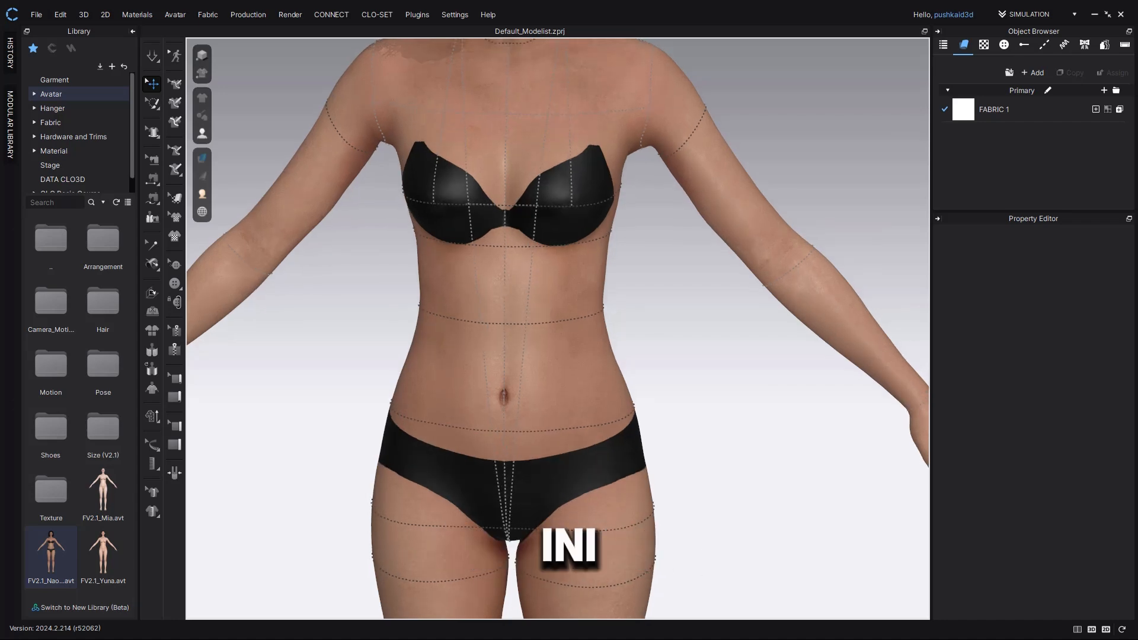
{"action": "scroll", "coordinate": [557, 329], "scroll_direction": "up", "scroll_amount": 1}
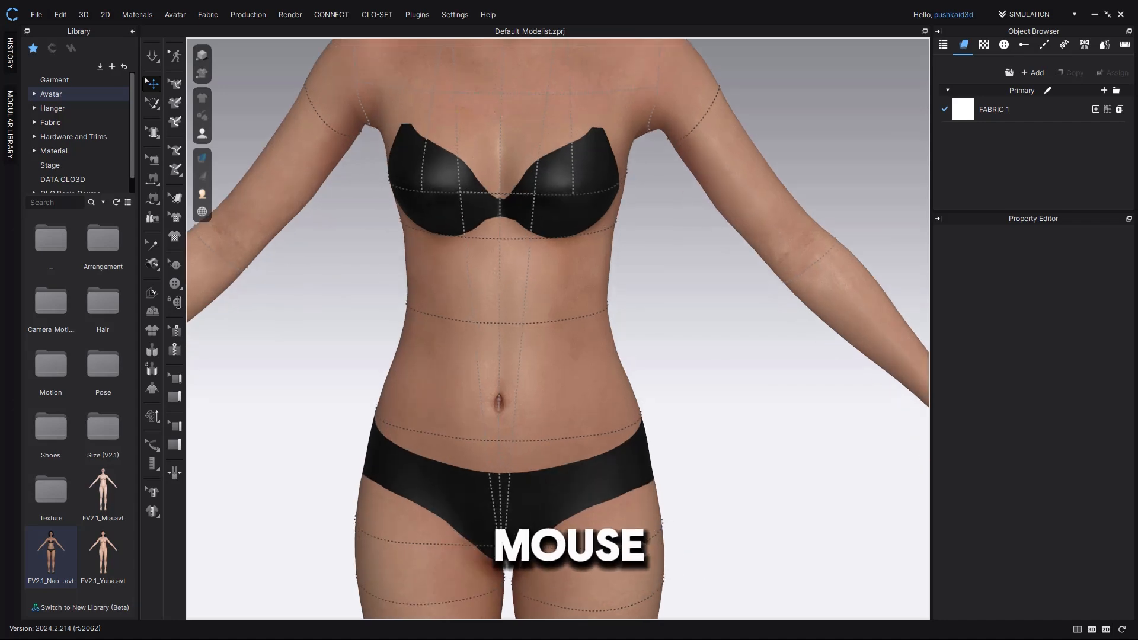
{"action": "scroll", "coordinate": [558, 329], "scroll_direction": "up", "scroll_amount": 2}
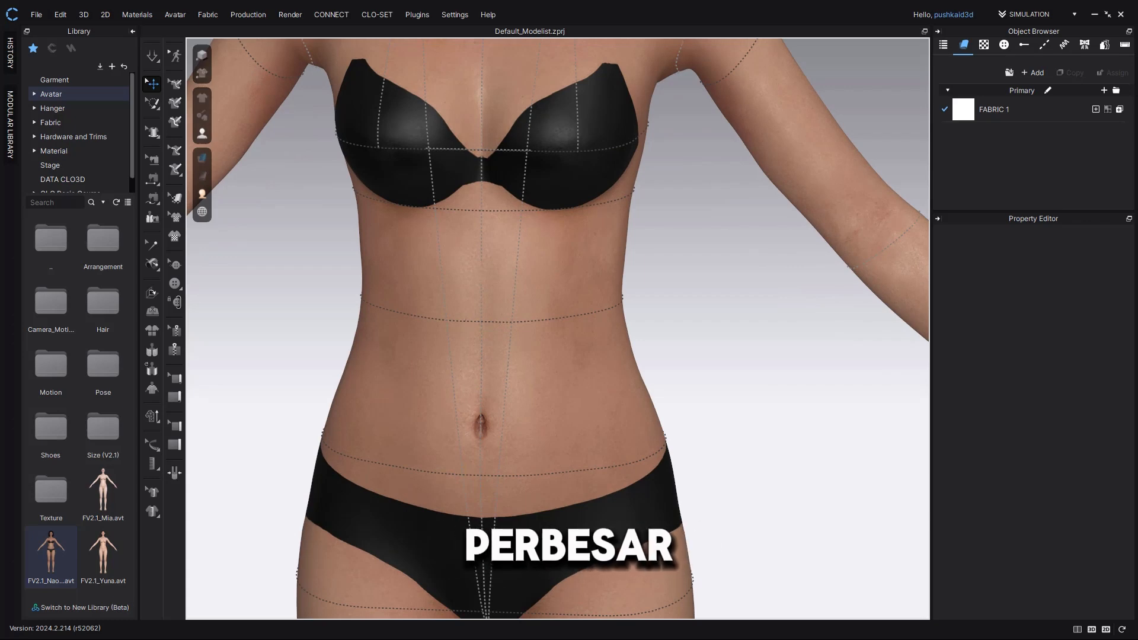
{"action": "mouse_move", "coordinate": [505, 322]}
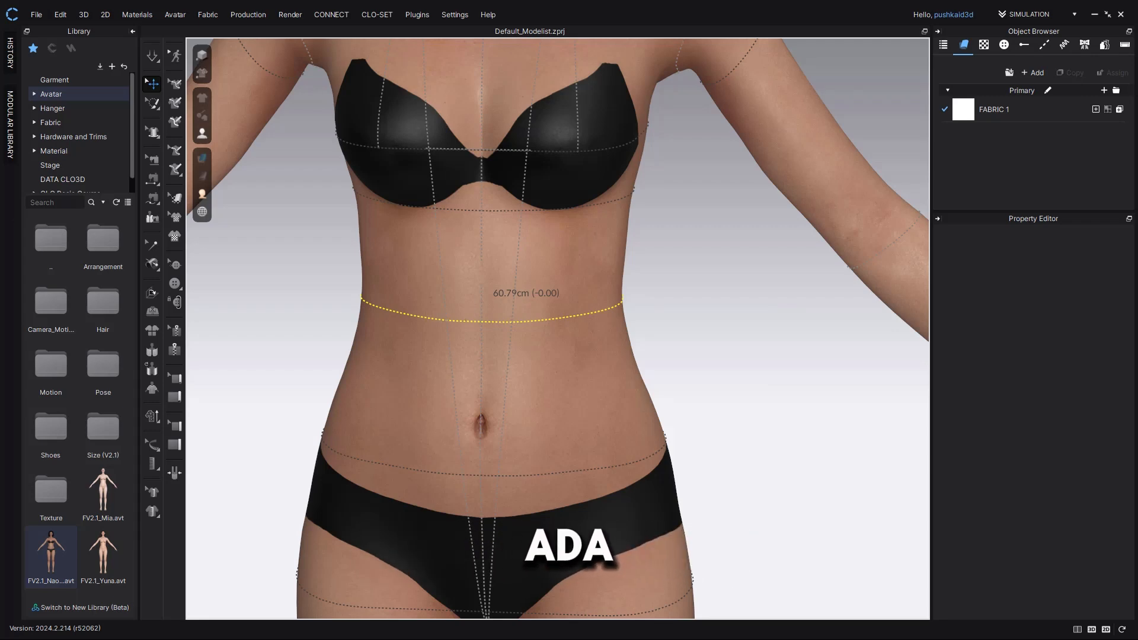
{"action": "right_click_drag", "start_coordinate": [593, 379], "coordinate": [604, 337]}
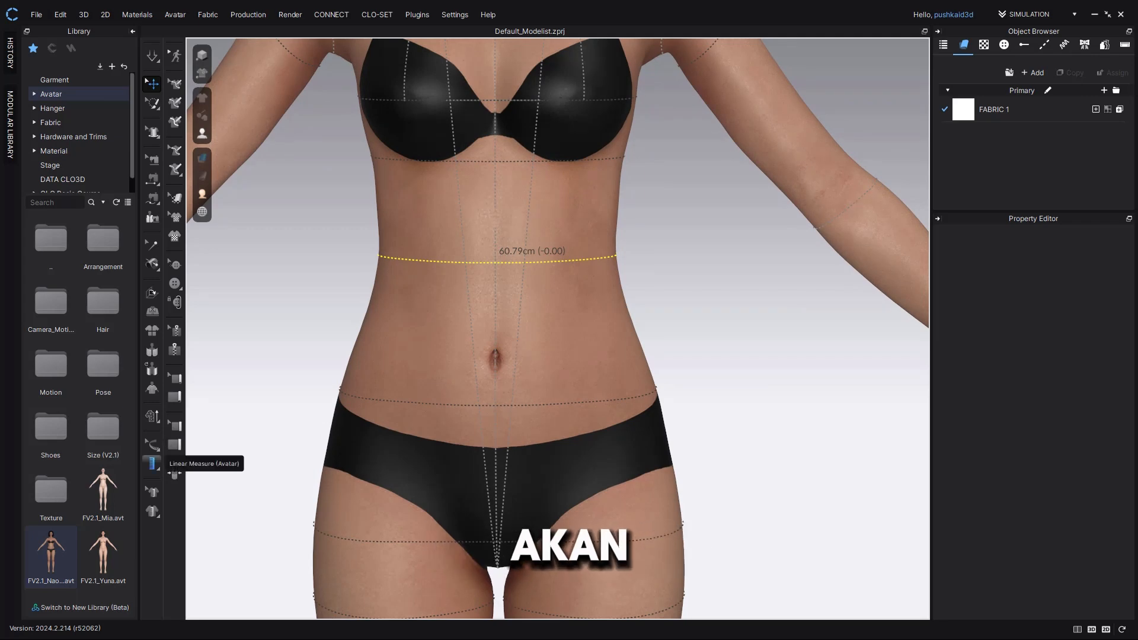
{"action": "right_click_drag", "start_coordinate": [593, 332], "coordinate": [581, 350]}
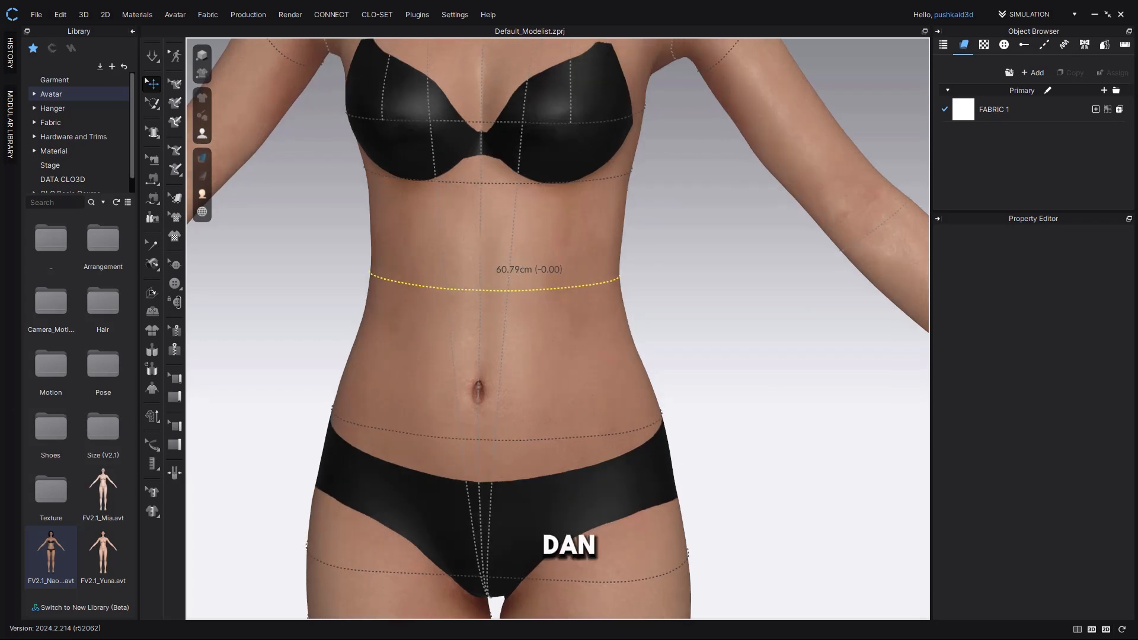
- Create a Basic Circumference Measure around the avatar's abdomen just below the waistline, with two front points and one back point, and inspect it from several sides
{"action": "left_click", "coordinate": [152, 464]}
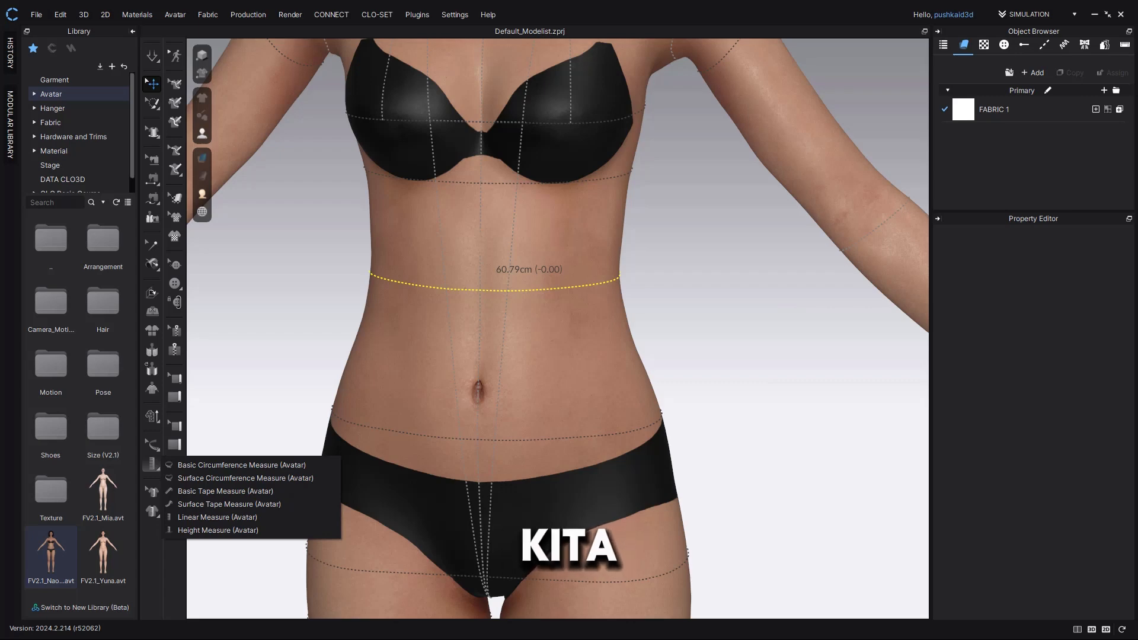
{"action": "left_click", "coordinate": [237, 465]}
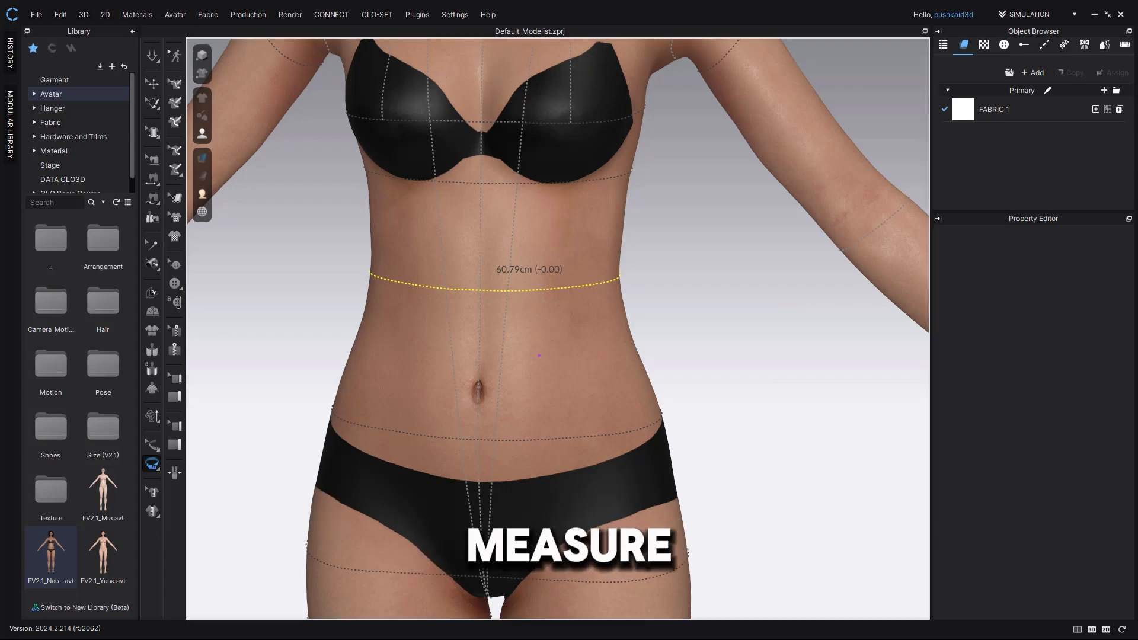
{"action": "left_click", "coordinate": [479, 330]}
{"action": "left_click", "coordinate": [562, 331]}
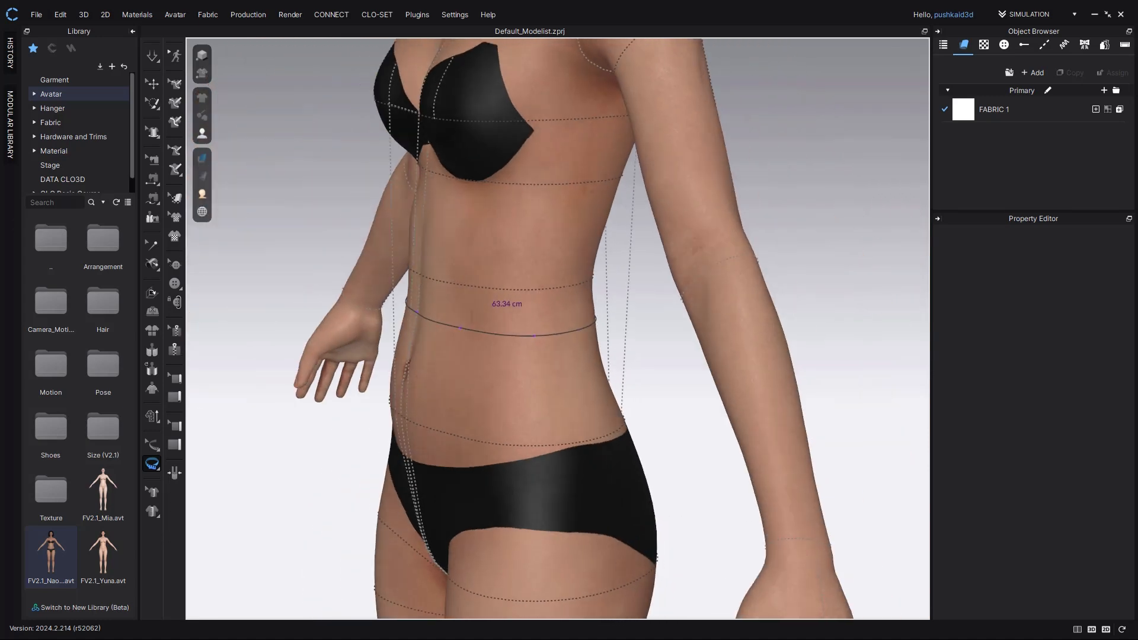
{"action": "right_click_drag", "start_coordinate": [534, 336], "coordinate": [388, 289]}
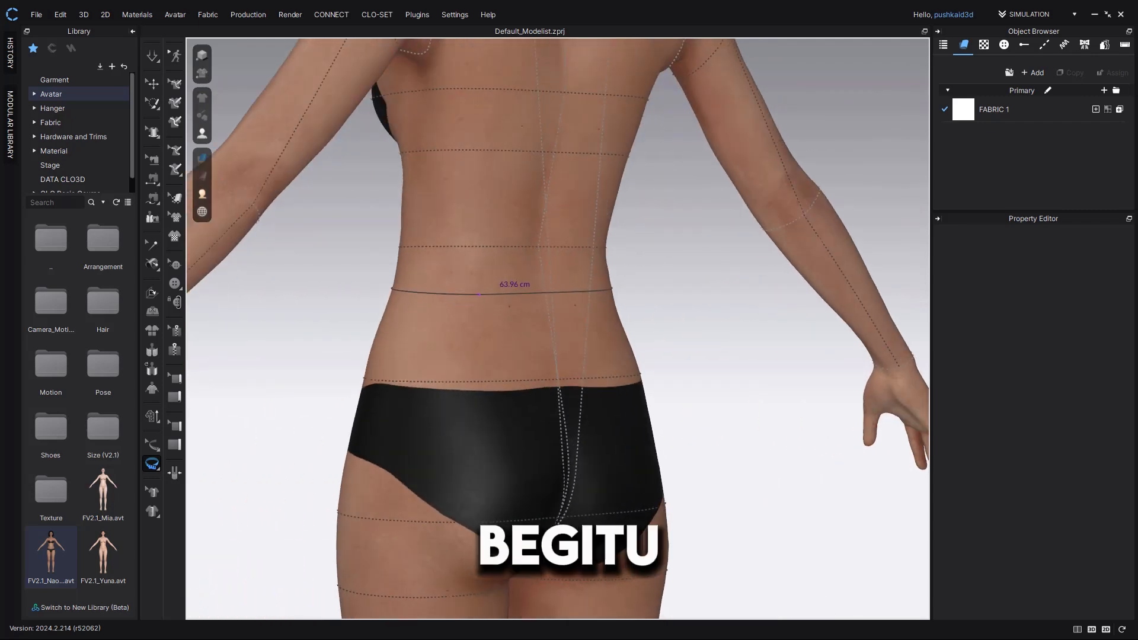
{"action": "left_click", "coordinate": [544, 295]}
{"action": "right_click_drag", "start_coordinate": [555, 356], "coordinate": [738, 361]}
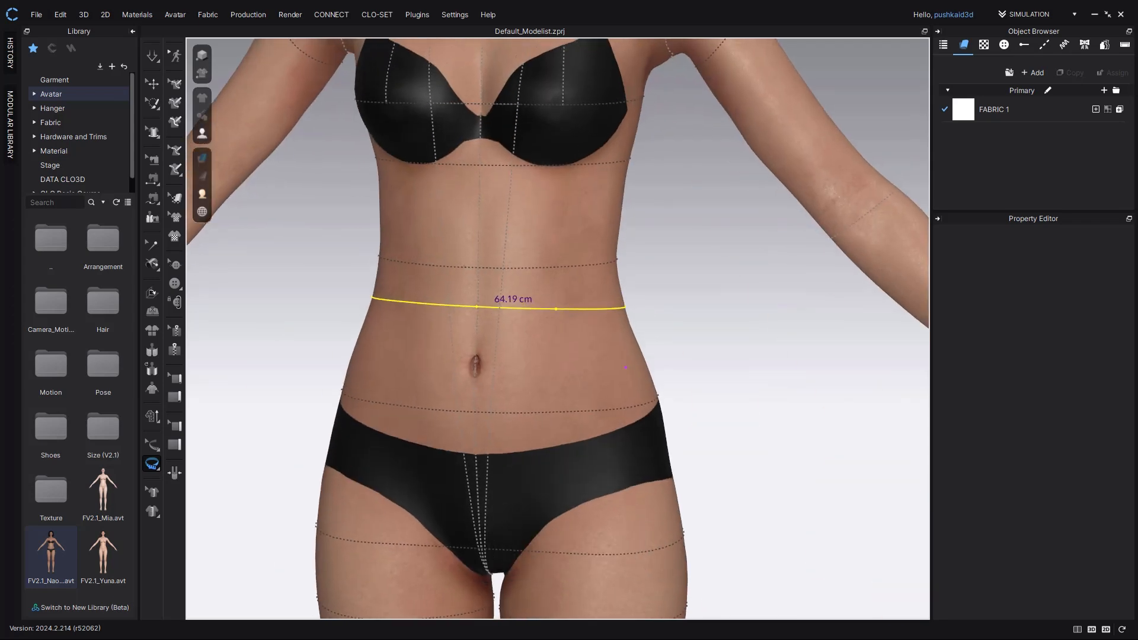
{"action": "right_click_drag", "start_coordinate": [625, 368], "coordinate": [573, 325]}
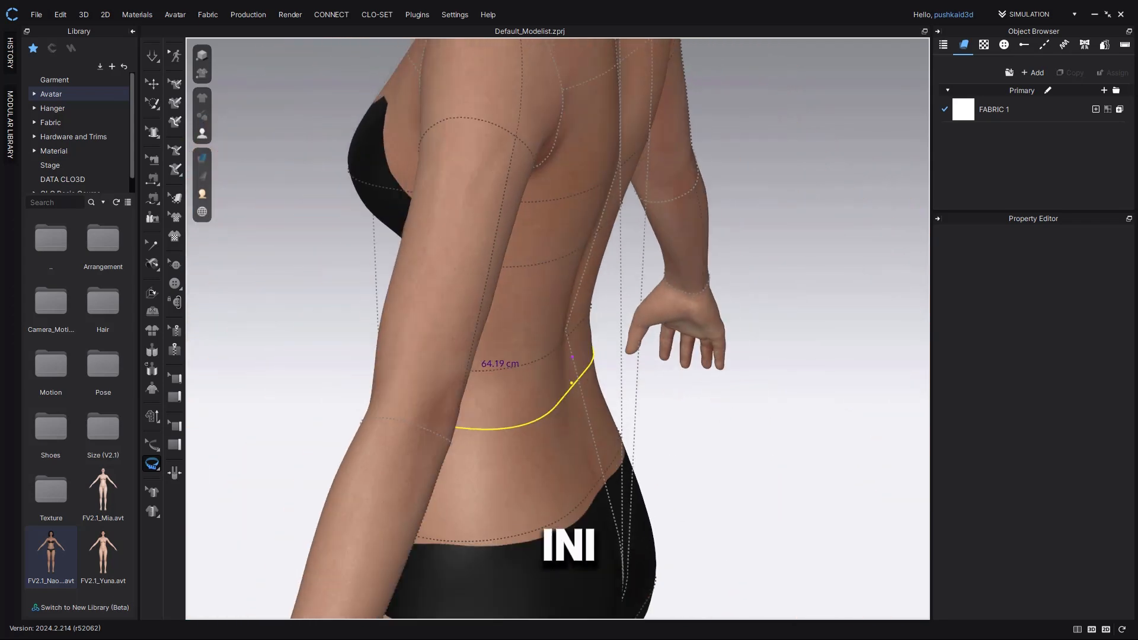
{"action": "mouse_move", "coordinate": [568, 385]}
{"action": "right_mouse_down"}
{"action": "mouse_move", "coordinate": [571, 416]}
{"action": "mouse_move", "coordinate": [617, 380]}
{"action": "mouse_move", "coordinate": [582, 400]}
{"action": "right_mouse_up"}
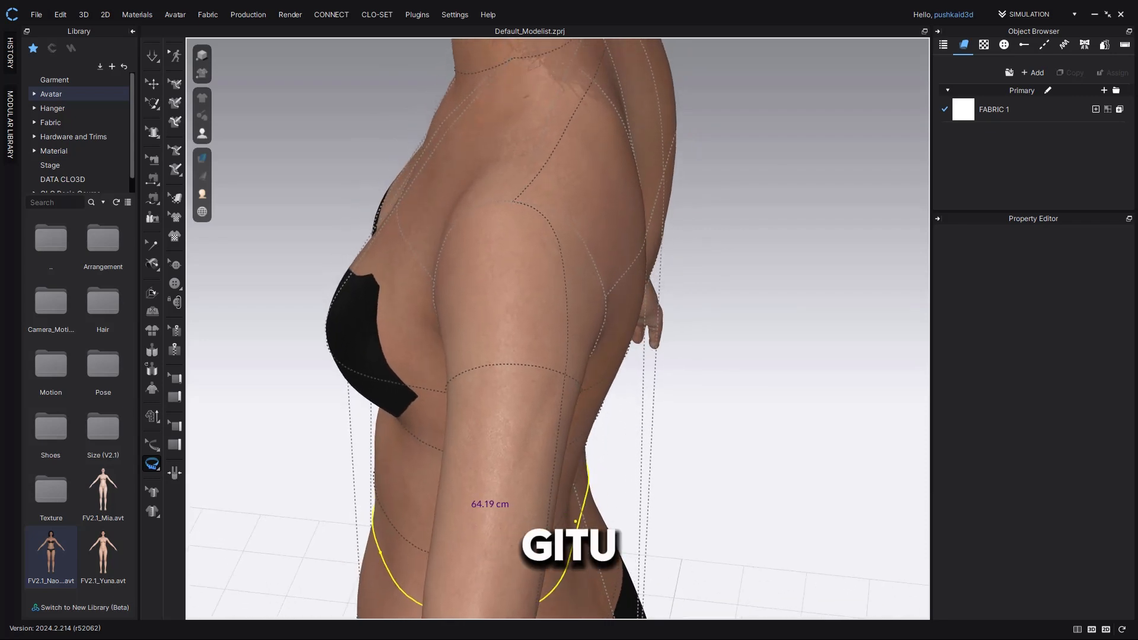
{"action": "right_click_drag", "start_coordinate": [576, 561], "coordinate": [744, 508]}
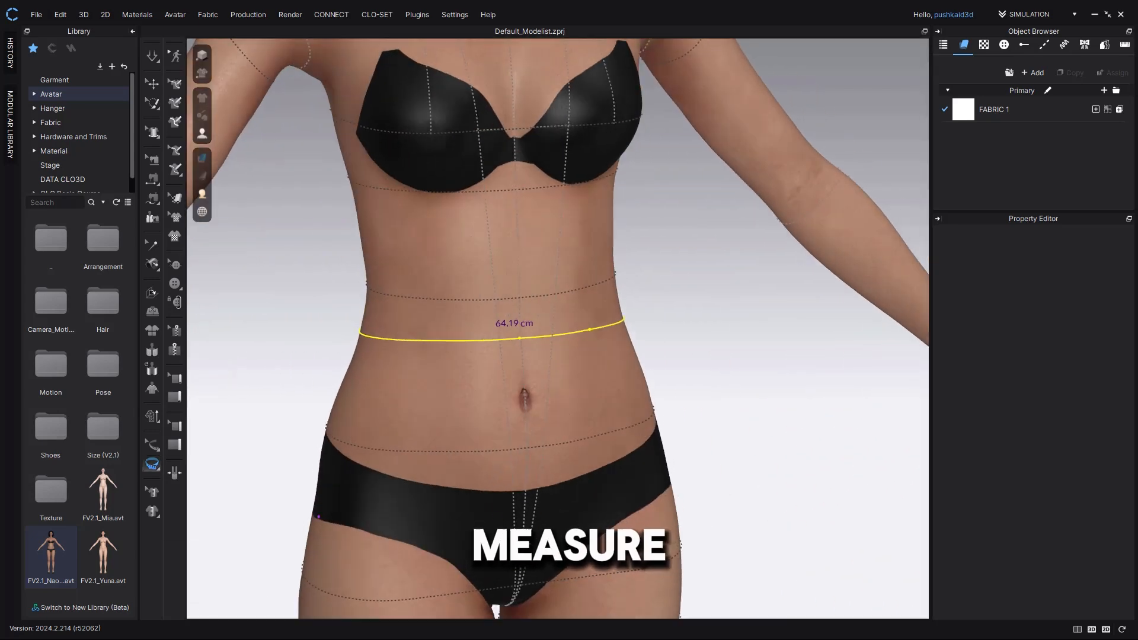
- Create a Surface Circumference Measure around the avatar's abdomen, between the basic circumference line and the navel, closing it through a point on the back
{"action": "left_click", "coordinate": [152, 463]}
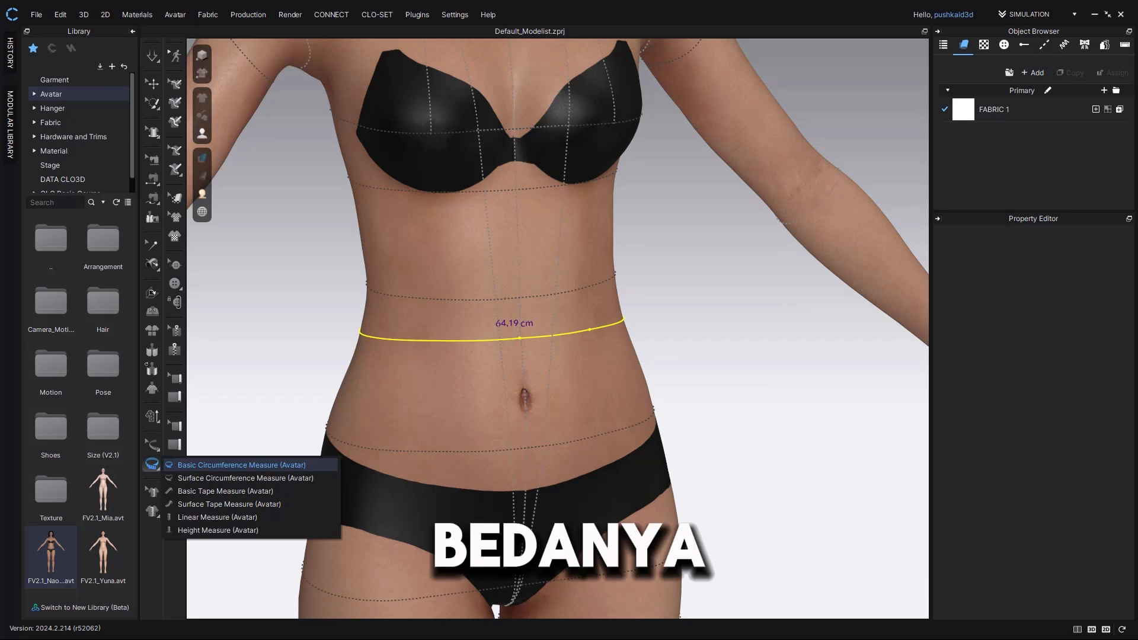
{"action": "left_click", "coordinate": [246, 478]}
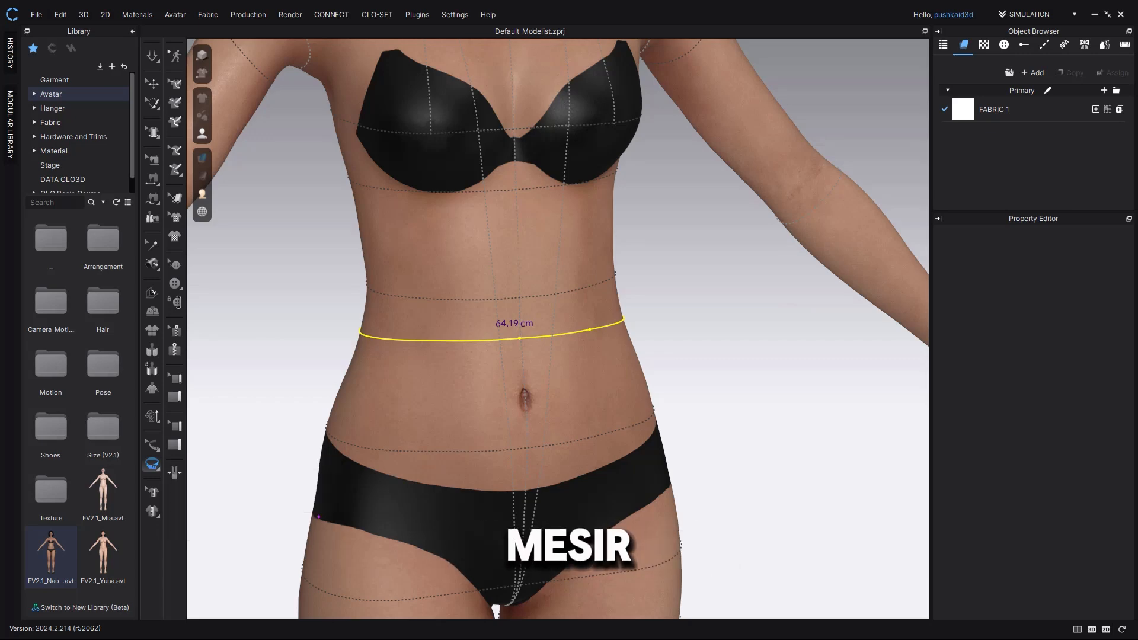
{"action": "scroll", "coordinate": [557, 408], "scroll_direction": "up", "scroll_amount": 1}
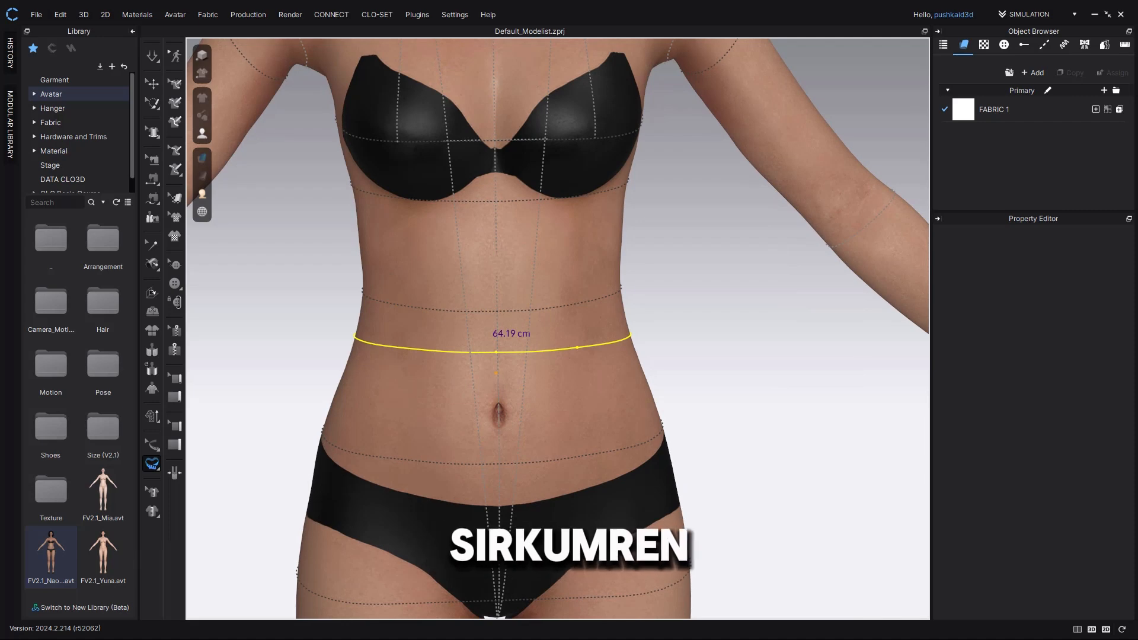
{"action": "left_click", "coordinate": [498, 371]}
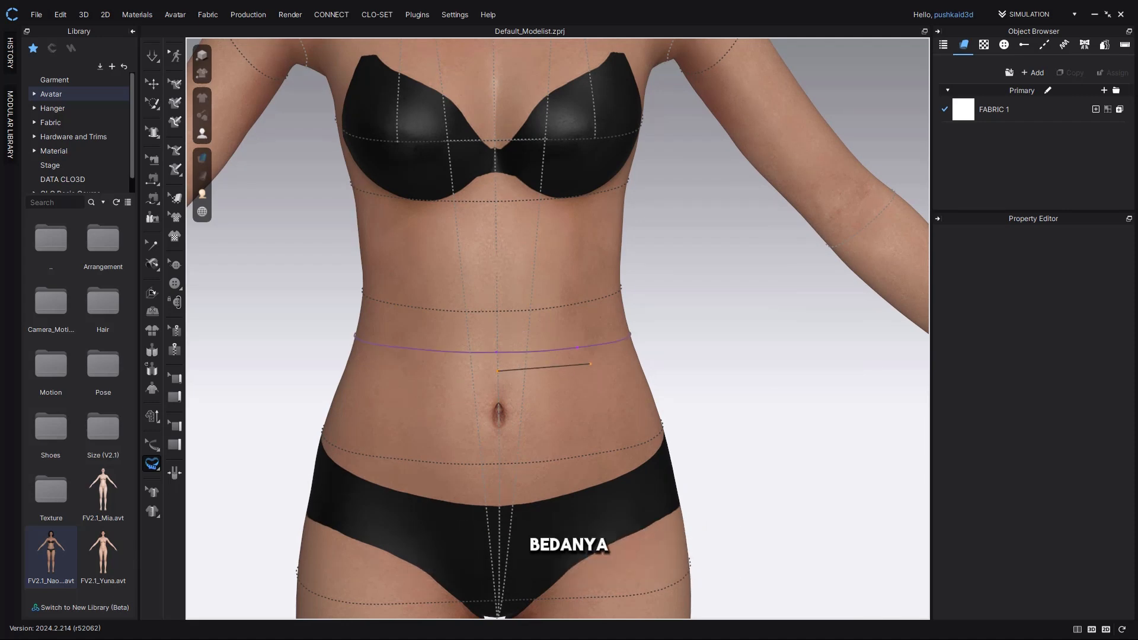
{"action": "left_click", "coordinate": [590, 369]}
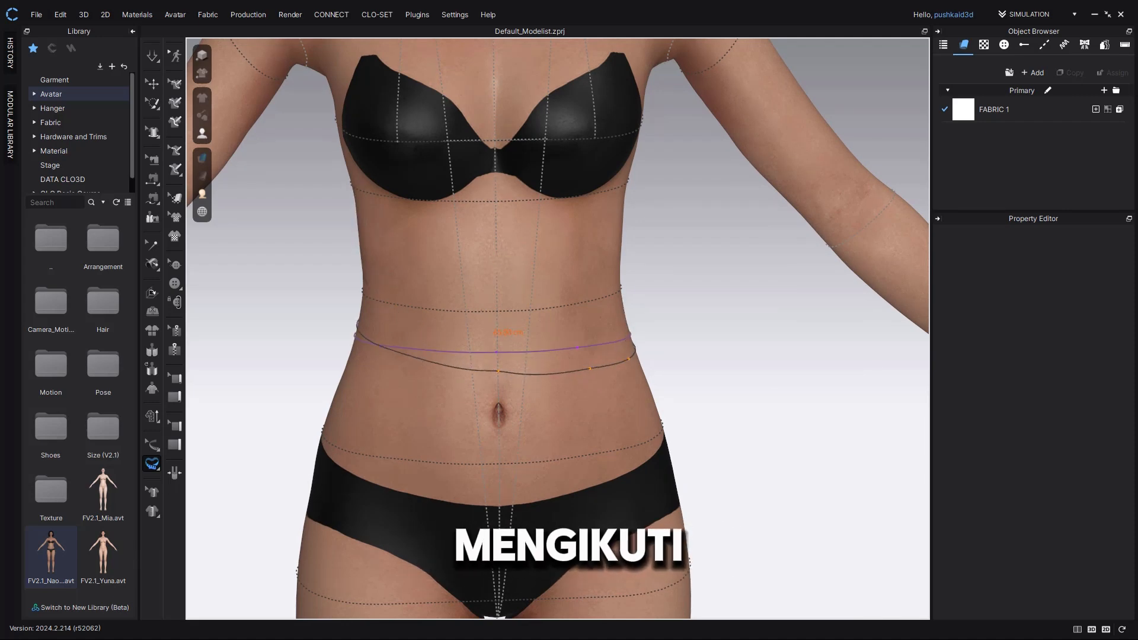
{"action": "key", "text": "8"}
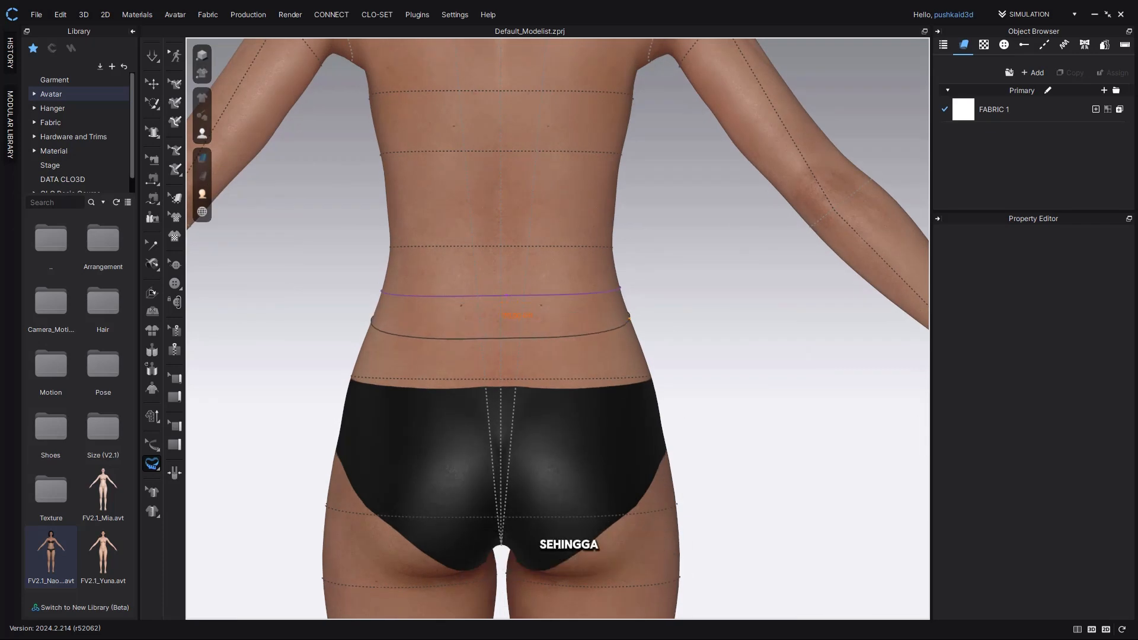
{"action": "left_click", "coordinate": [502, 321]}
{"action": "key", "text": "2"}
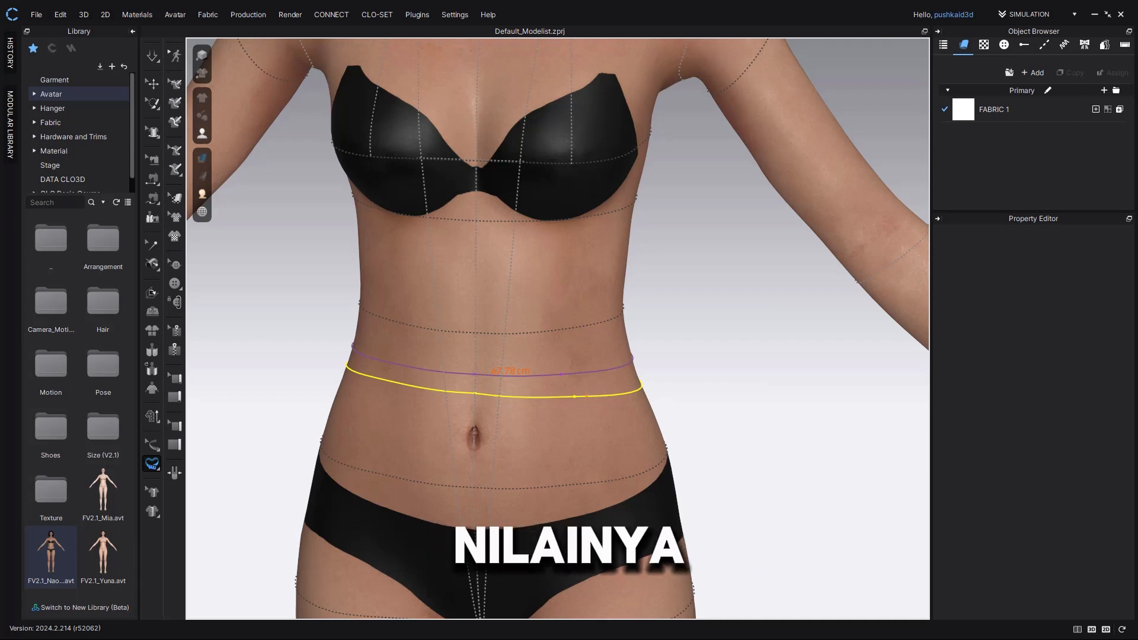
- Leave the measuring tool and compare the lengths of the surface and basic circumference measures on the abdomen
{"action": "left_click", "coordinate": [152, 84]}
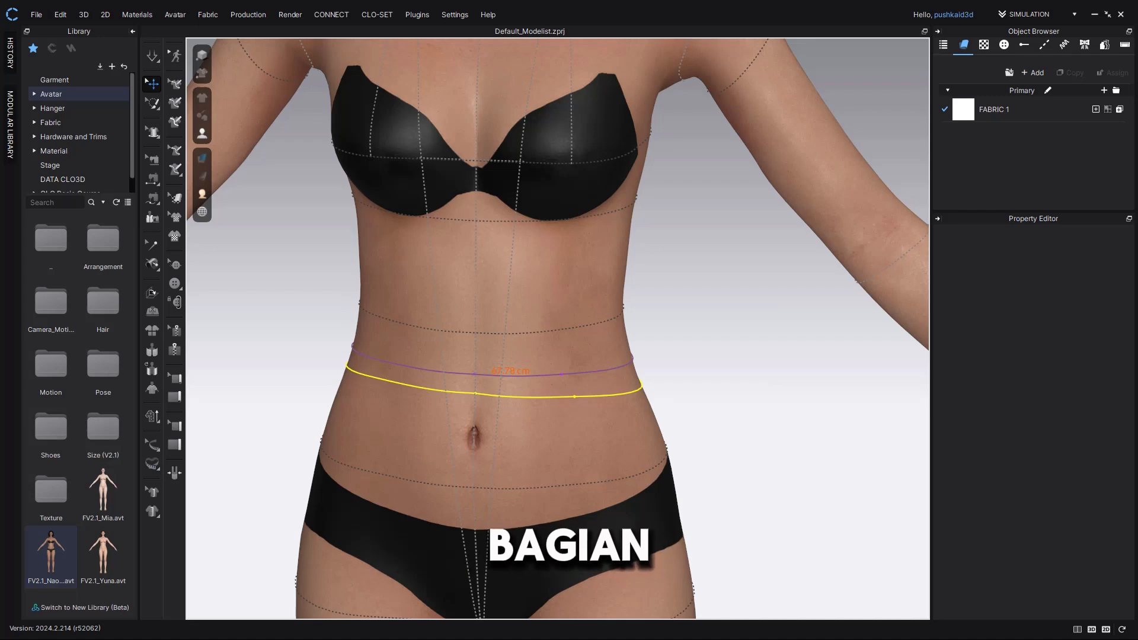
{"action": "key", "text": "Escape"}
{"action": "mouse_move", "coordinate": [509, 396]}
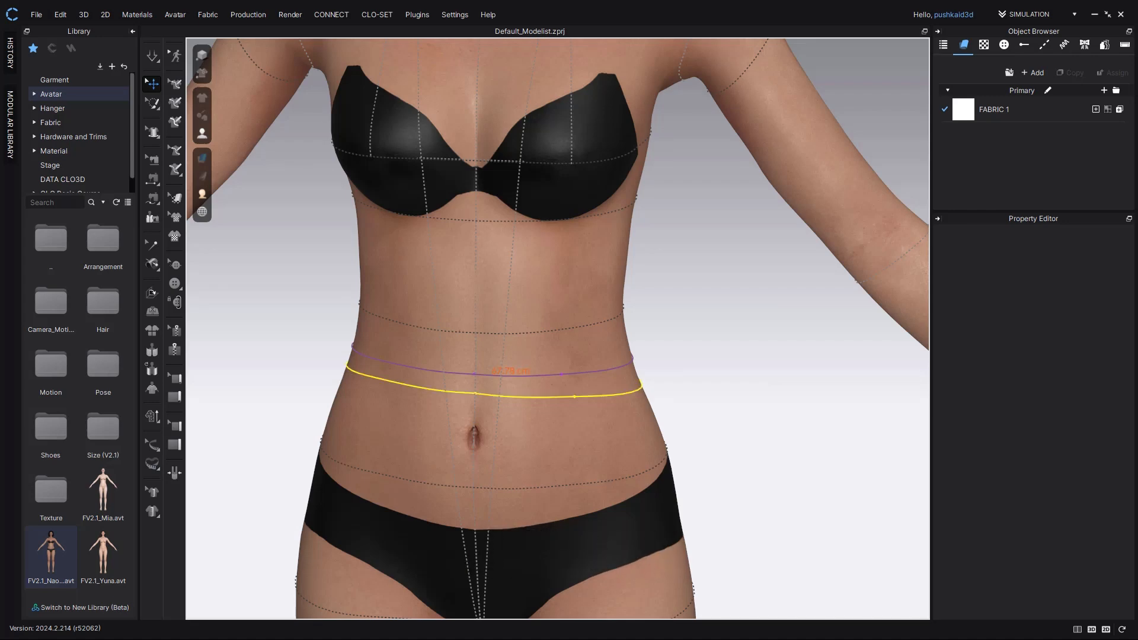
{"action": "mouse_move", "coordinate": [508, 376]}
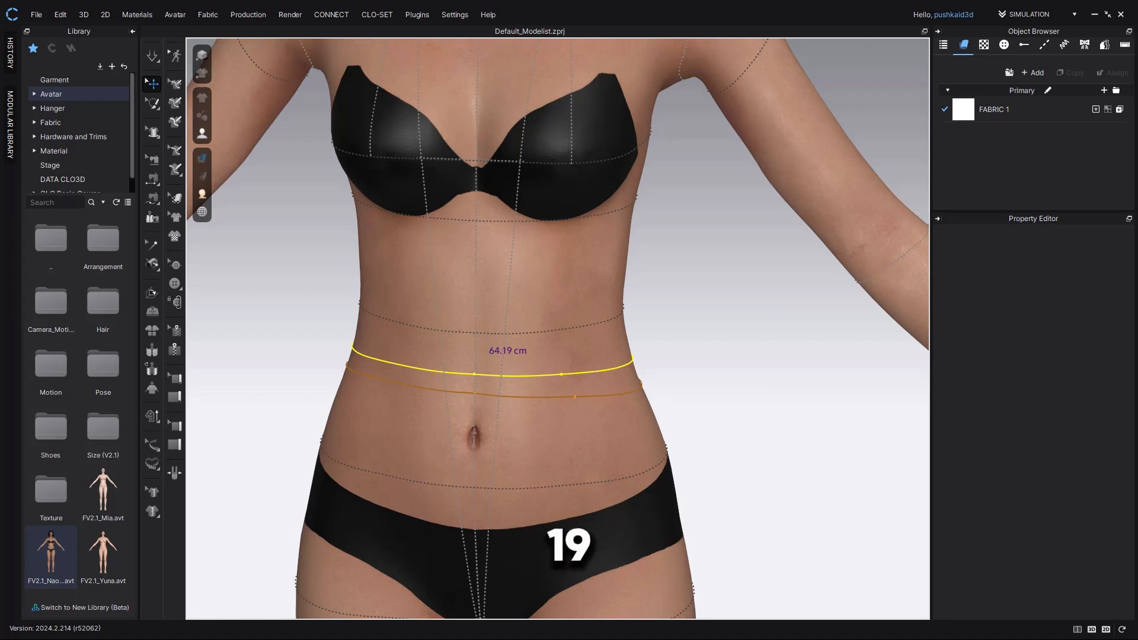
- Activate Edit Measure (Avatar) and select the surface circumference measure on the avatar's lower back
{"action": "right_click_drag", "start_coordinate": [508, 376], "coordinate": [484, 374]}
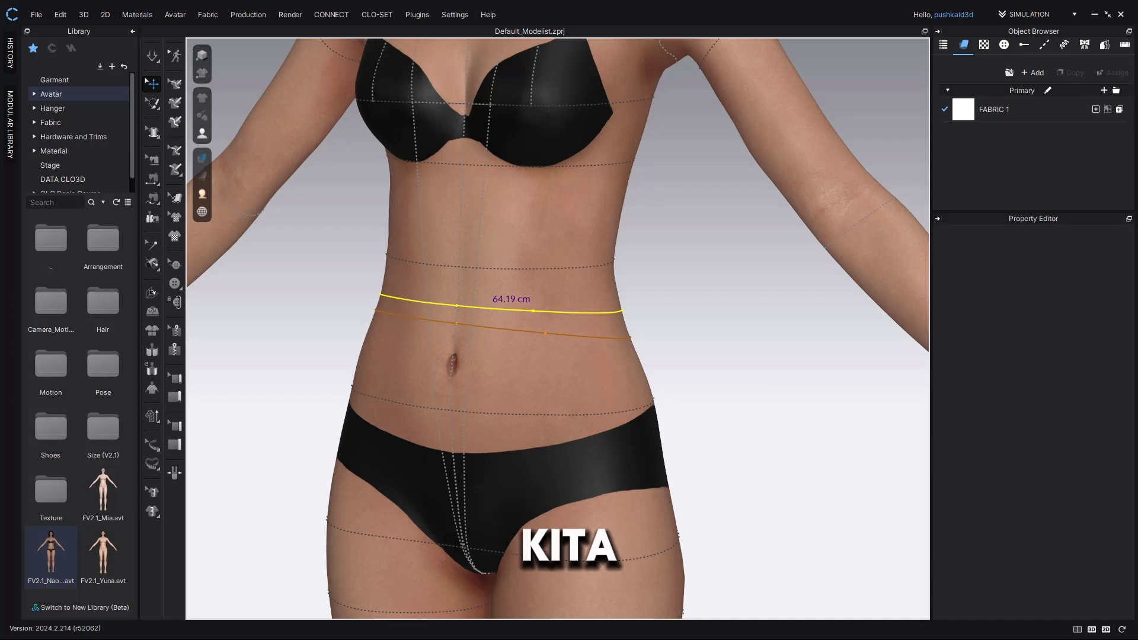
{"action": "left_click", "coordinate": [152, 445]}
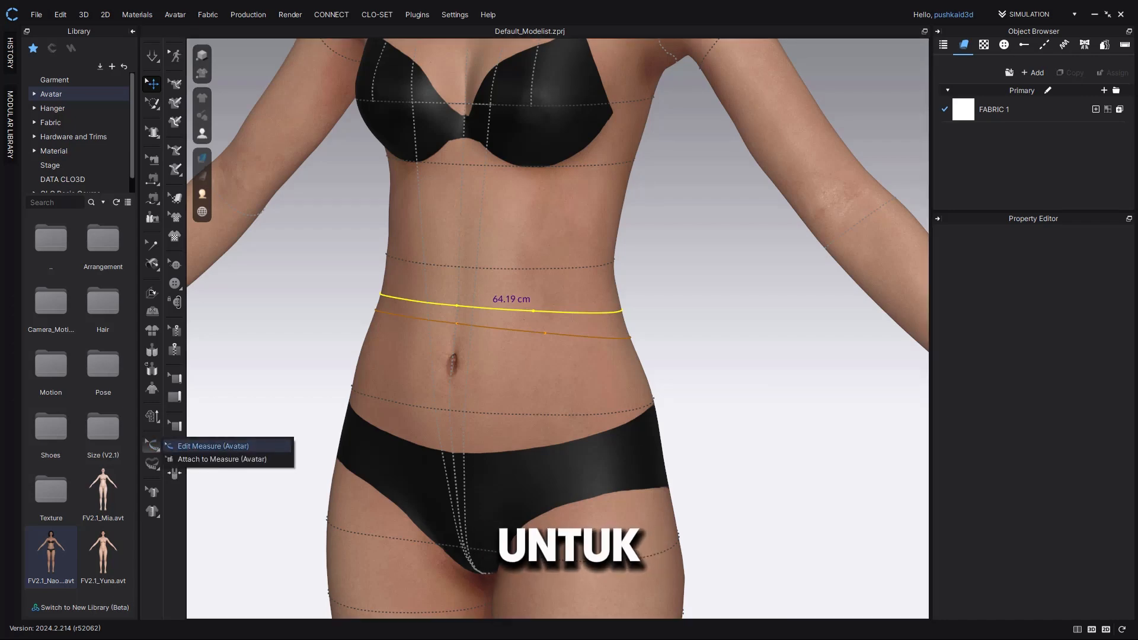
{"action": "left_click", "coordinate": [212, 446]}
{"action": "key", "text": "8"}
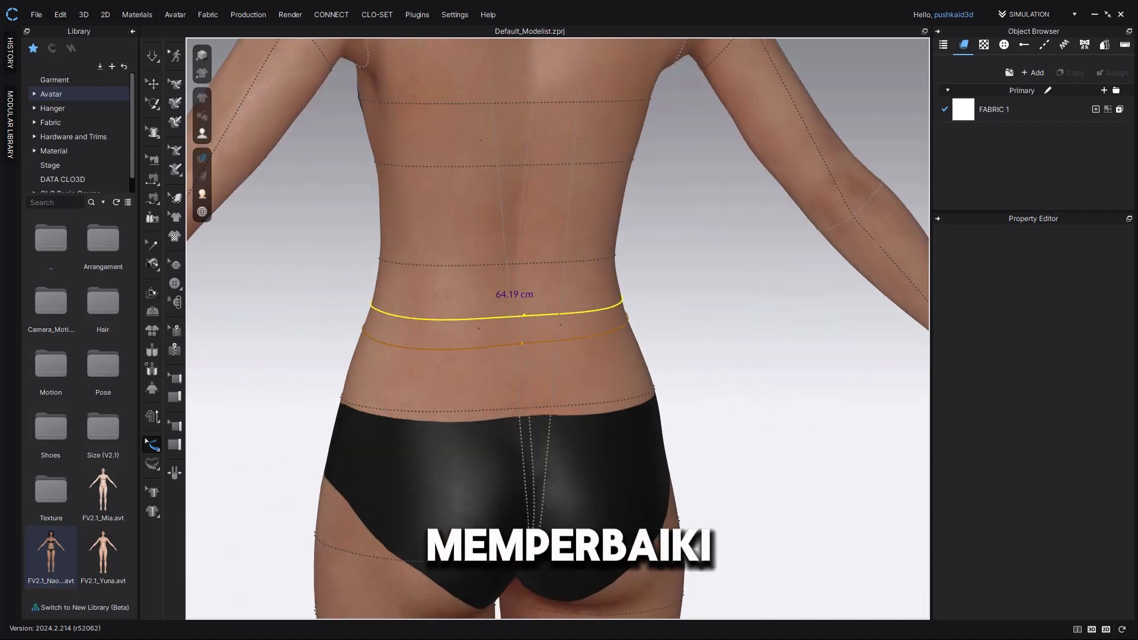
{"action": "left_click", "coordinate": [505, 345]}
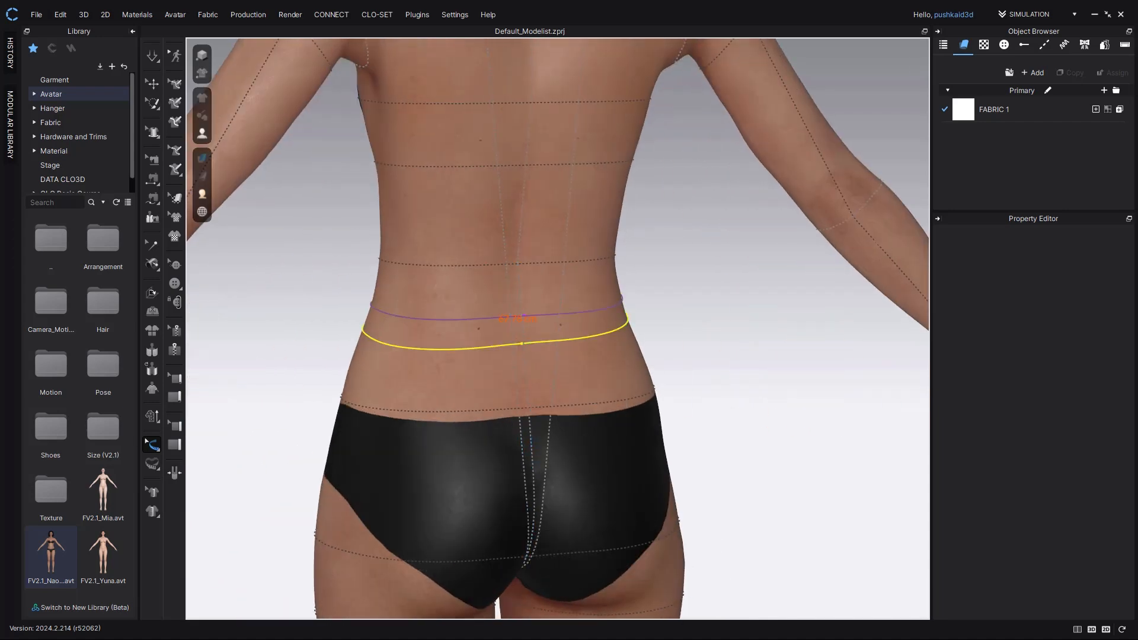
{"action": "scroll", "coordinate": [560, 338], "scroll_direction": "up", "scroll_amount": 3}
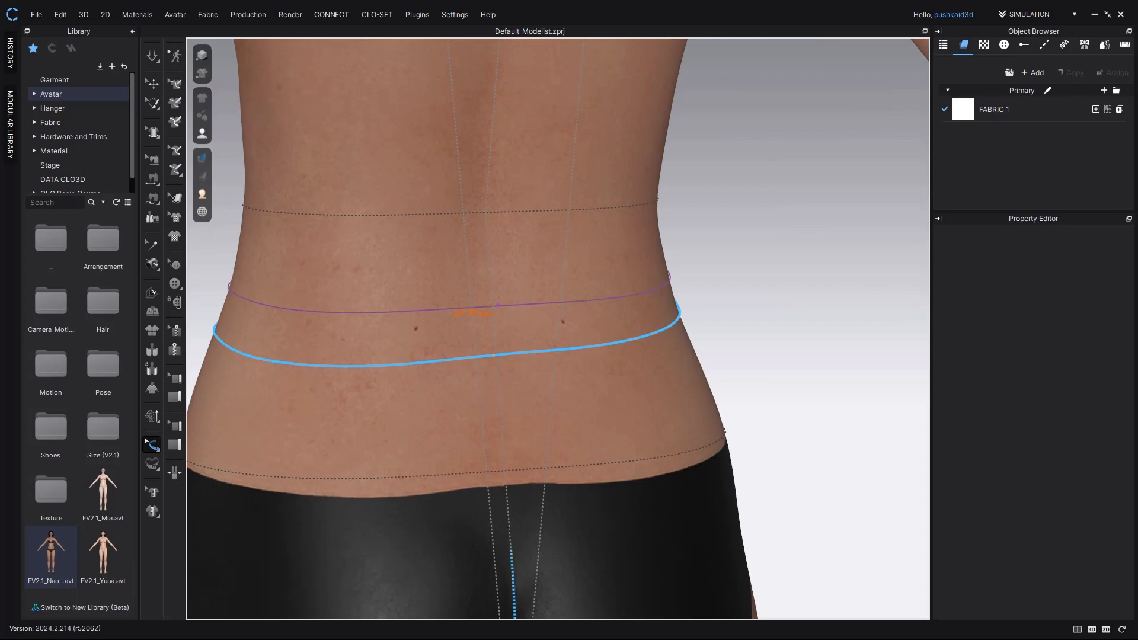
{"action": "left_click", "coordinate": [501, 403]}
{"action": "left_click", "coordinate": [521, 354]}
- Reposition the front side point of the surface circumference measure so the line runs straight across the abdomen below the basic one
{"action": "right_click_drag", "start_coordinate": [522, 354], "coordinate": [771, 379]}
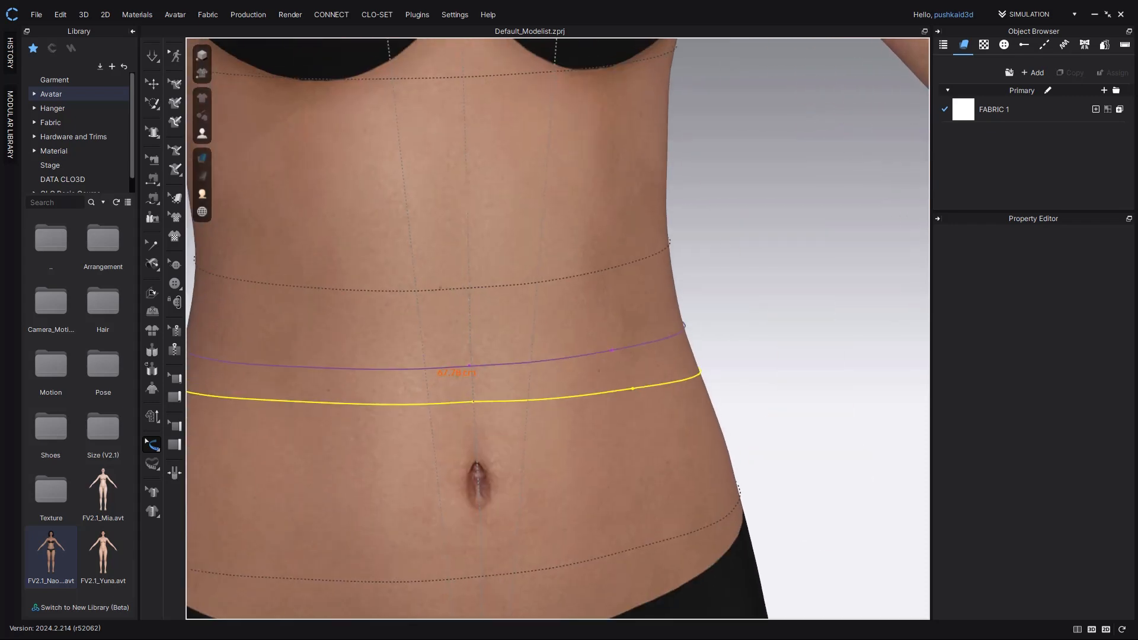
{"action": "left_click_drag", "start_coordinate": [633, 388], "coordinate": [629, 372]}
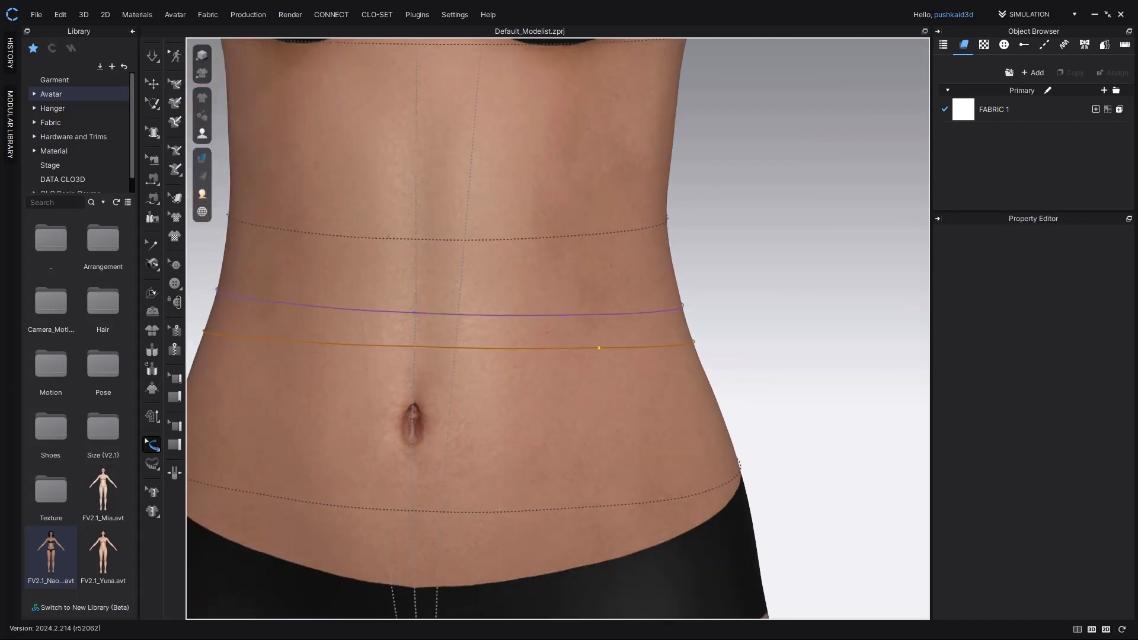
{"action": "right_click_drag", "start_coordinate": [794, 349], "coordinate": [521, 349]}
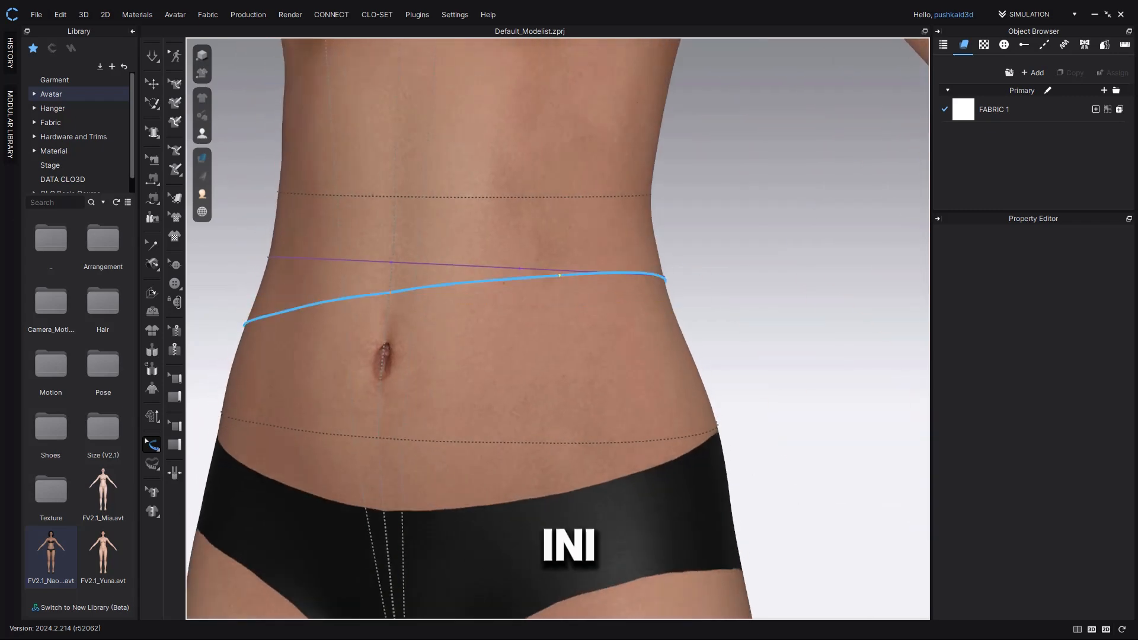
{"action": "left_click", "coordinate": [386, 323]}
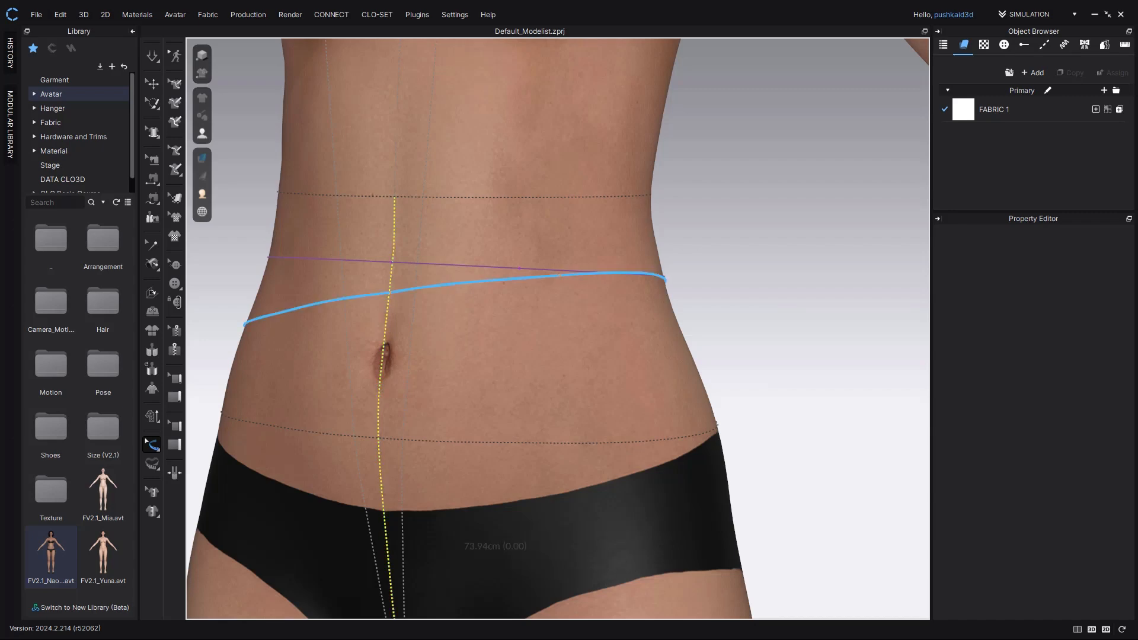
{"action": "left_click_drag", "start_coordinate": [559, 276], "coordinate": [568, 299]}
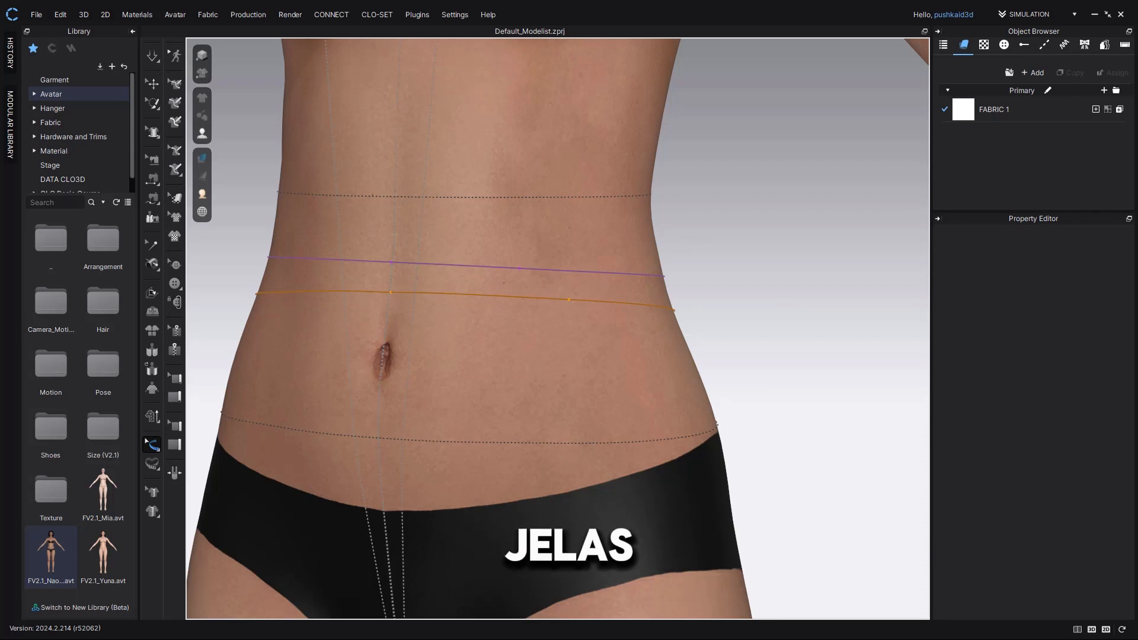
{"action": "right_click_drag", "start_coordinate": [570, 299], "coordinate": [421, 357]}
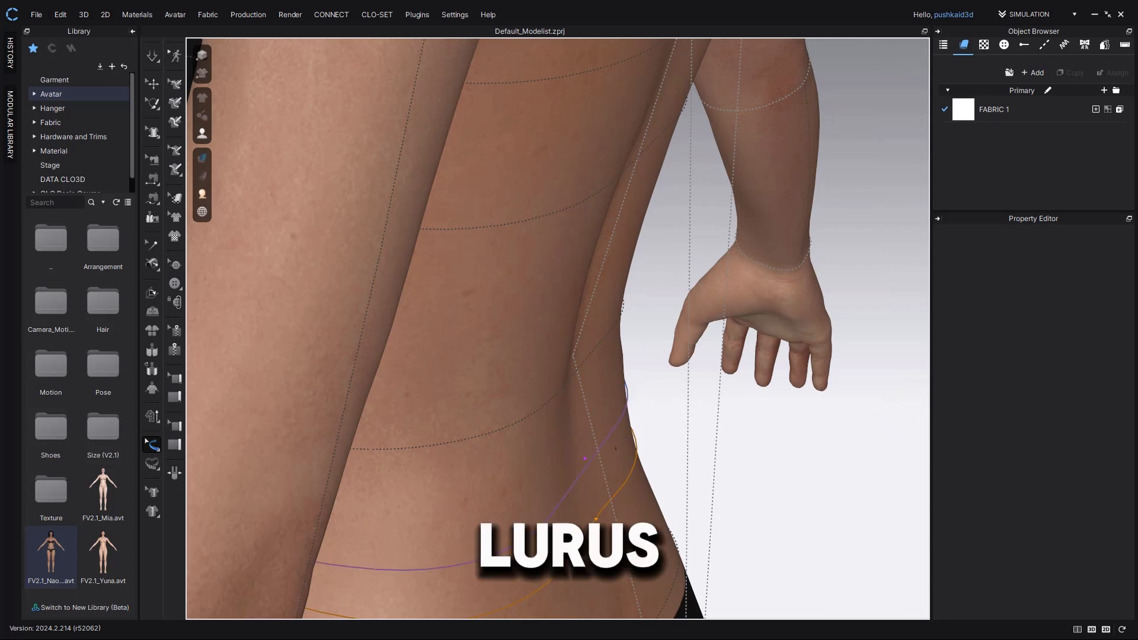
{"action": "right_click_drag", "start_coordinate": [584, 424], "coordinate": [700, 394]}
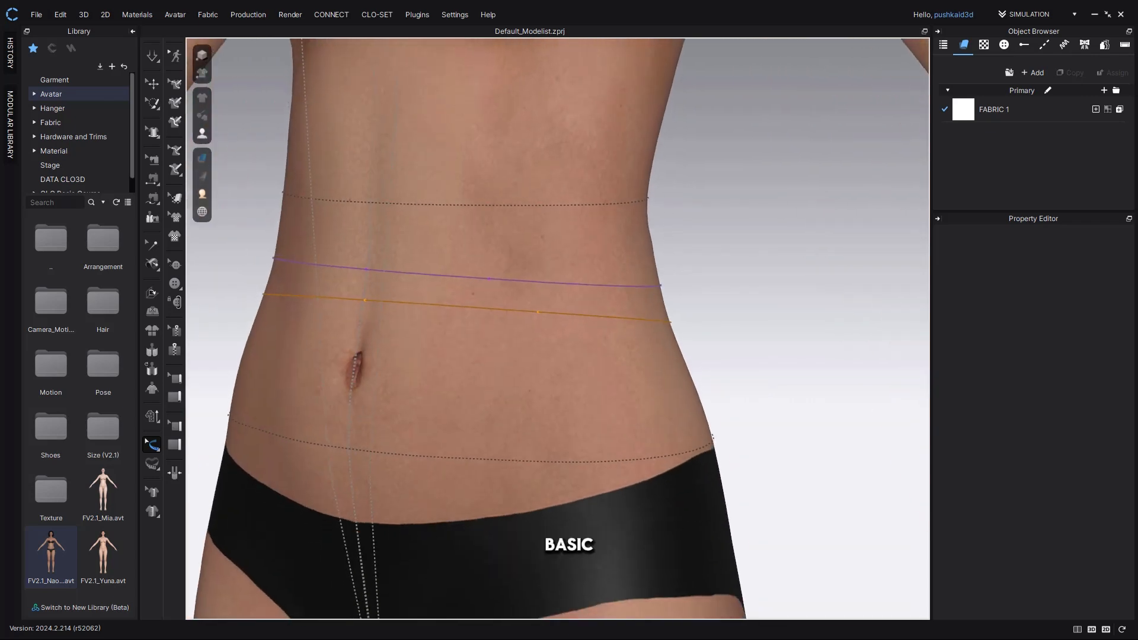
- Choose the Basic Tape Measure (Avatar) tool and bring the avatar's upper back and shoulders into view
{"action": "left_click", "coordinate": [153, 464]}
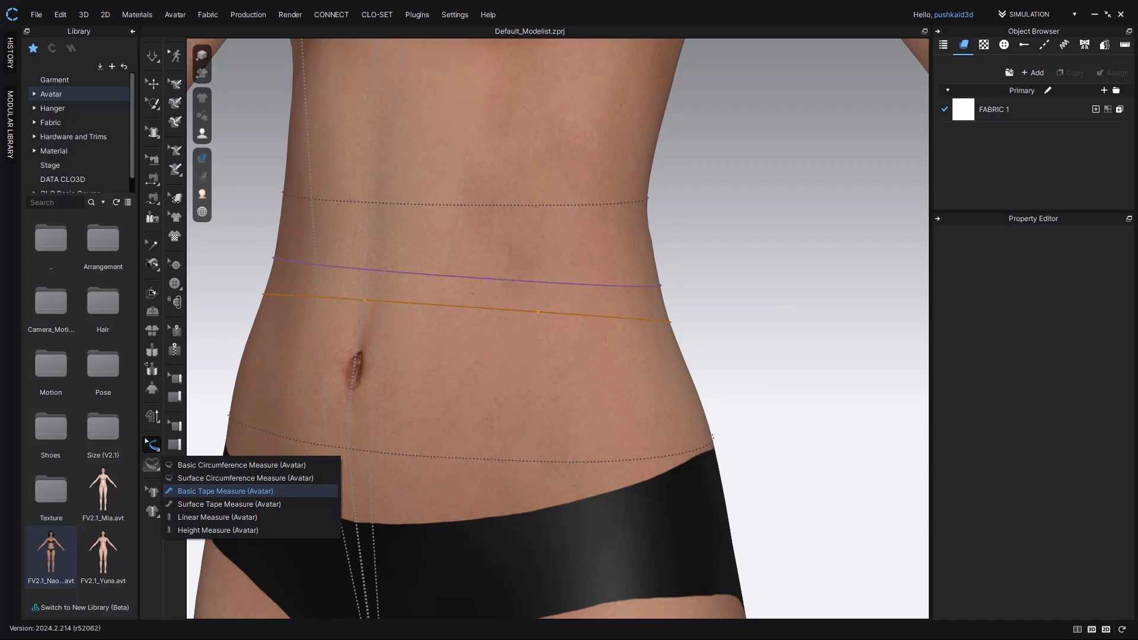
{"action": "left_click", "coordinate": [225, 491]}
{"action": "right_click_drag", "start_coordinate": [489, 279], "coordinate": [284, 285]}
{"action": "middle_click_drag", "start_coordinate": [492, 119], "coordinate": [594, 457]}
{"action": "scroll", "coordinate": [594, 456], "scroll_direction": "down", "scroll_amount": 3}
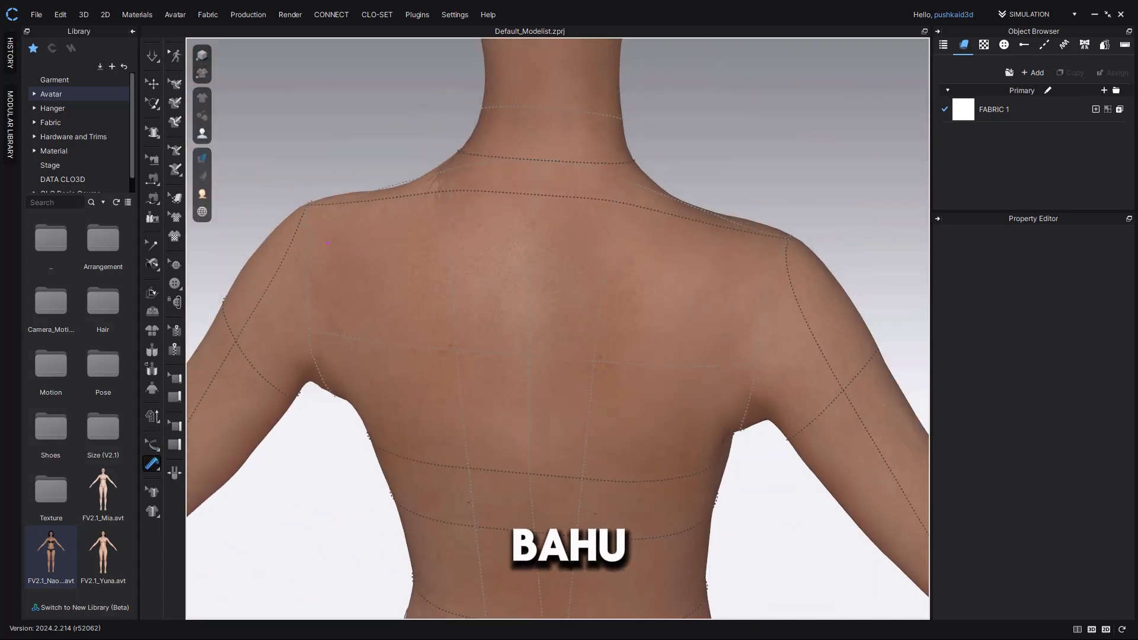
- Try a Basic Tape Measure across the upper back from one shoulder tip to the other through the centre back, and undo it
{"action": "left_click", "coordinate": [305, 206]}
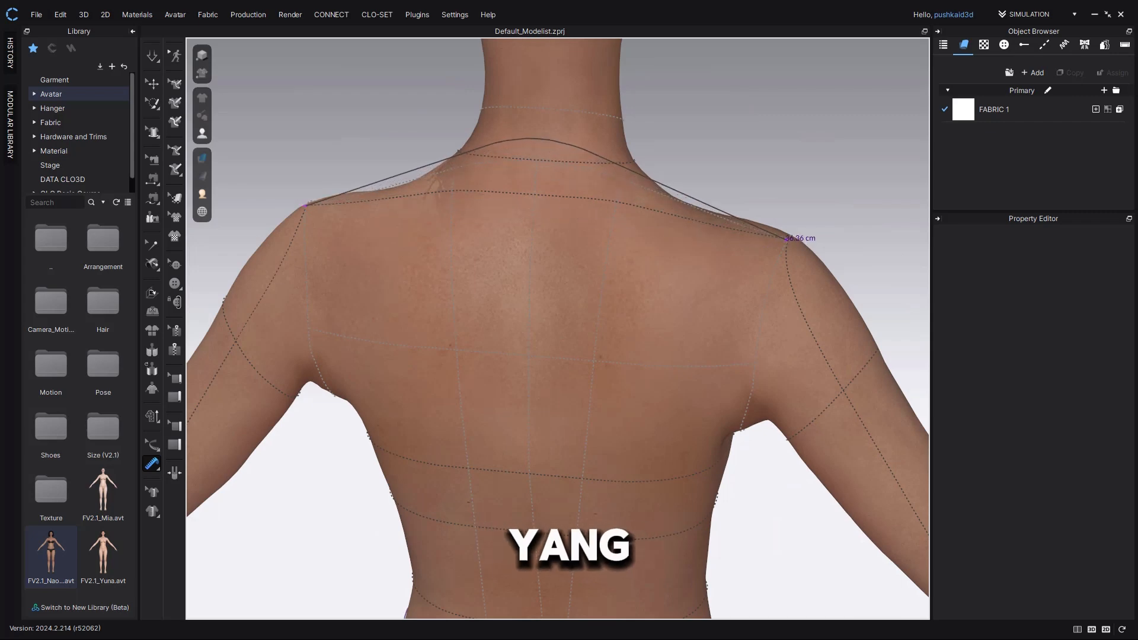
{"action": "left_click", "coordinate": [534, 193]}
{"action": "double_click", "coordinate": [787, 238]}
{"action": "right_click_drag", "start_coordinate": [520, 226], "coordinate": [536, 179]}
{"action": "middle_click_drag", "start_coordinate": [450, 117], "coordinate": [452, 259]}
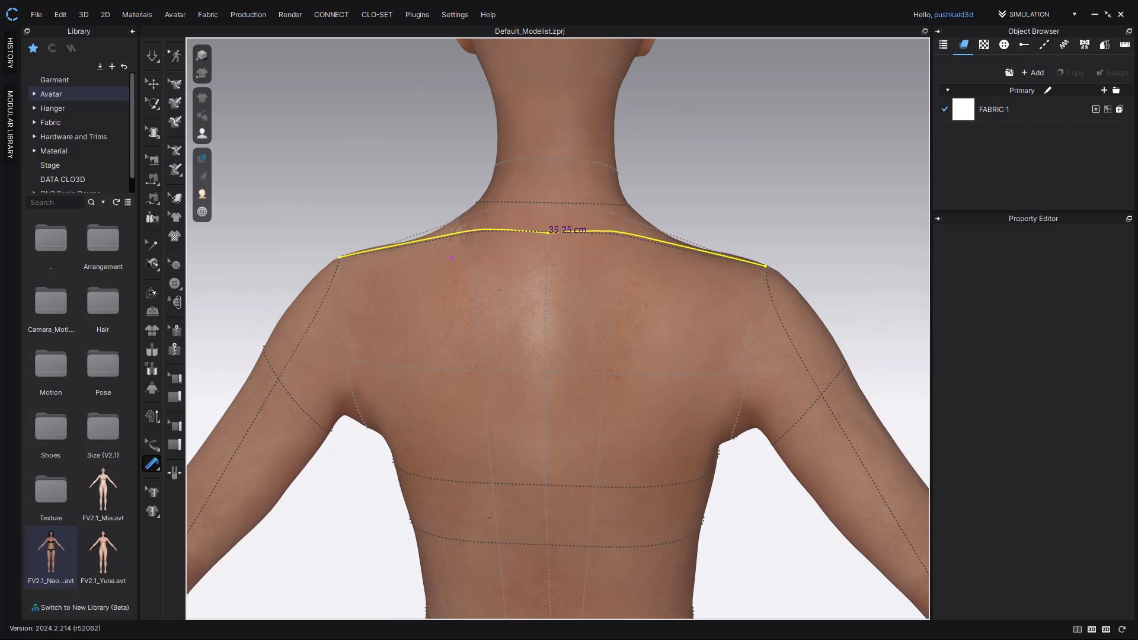
{"action": "key", "text": "ctrl+z"}
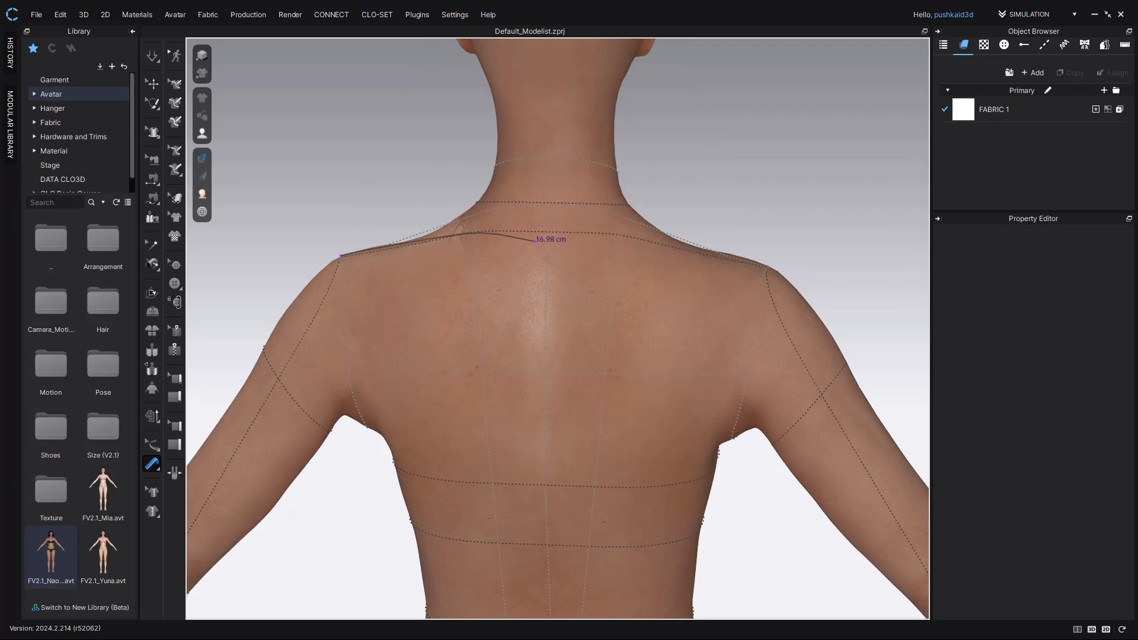
- Create a Basic Tape Measure about 17.5 cm long from the left shoulder tip to the centre back line
{"action": "middle_click_drag", "start_coordinate": [540, 236], "coordinate": [547, 450]}
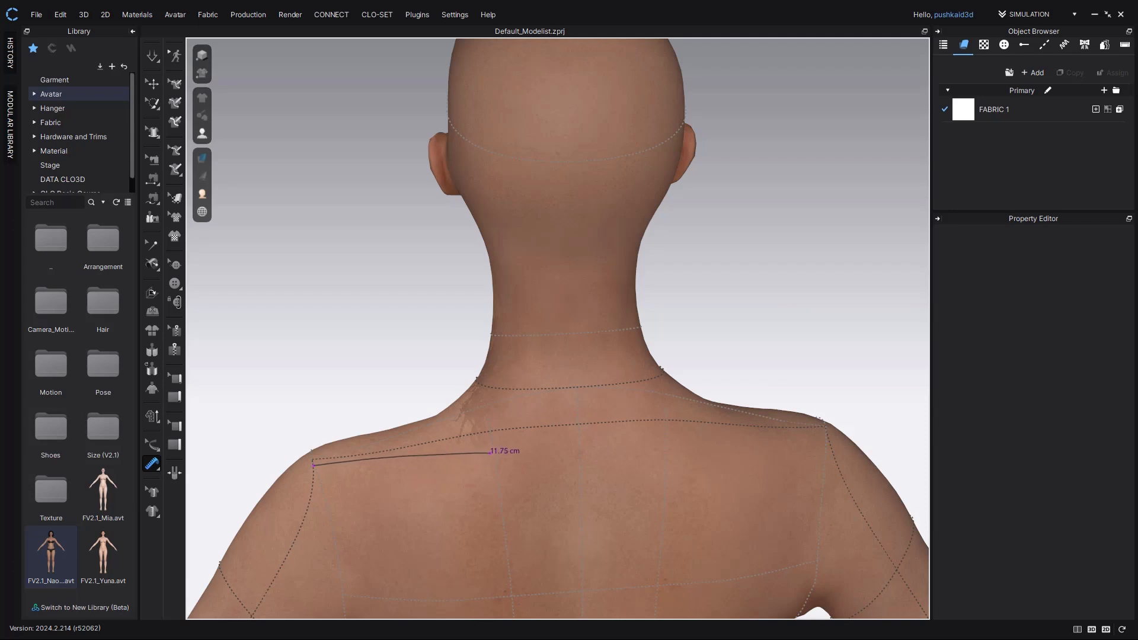
{"action": "left_click", "coordinate": [580, 444]}
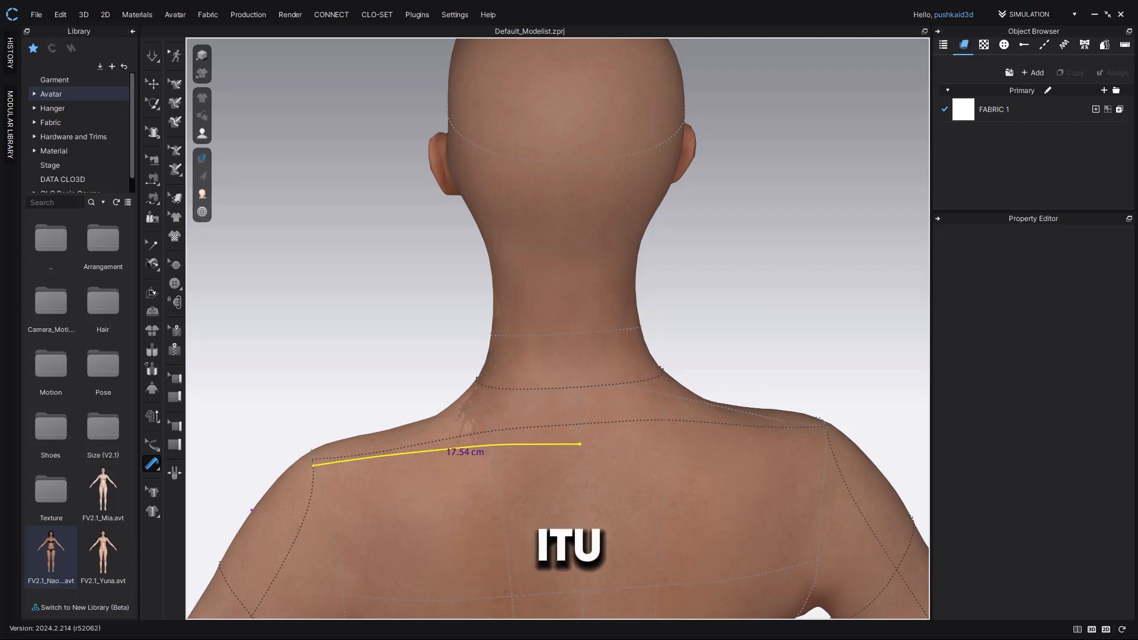
- Create a Surface Tape Measure from the left shoulder to the centre back just below the basic tape, and compare both curves up close
{"action": "left_click", "coordinate": [152, 464]}
{"action": "left_click", "coordinate": [237, 506]}
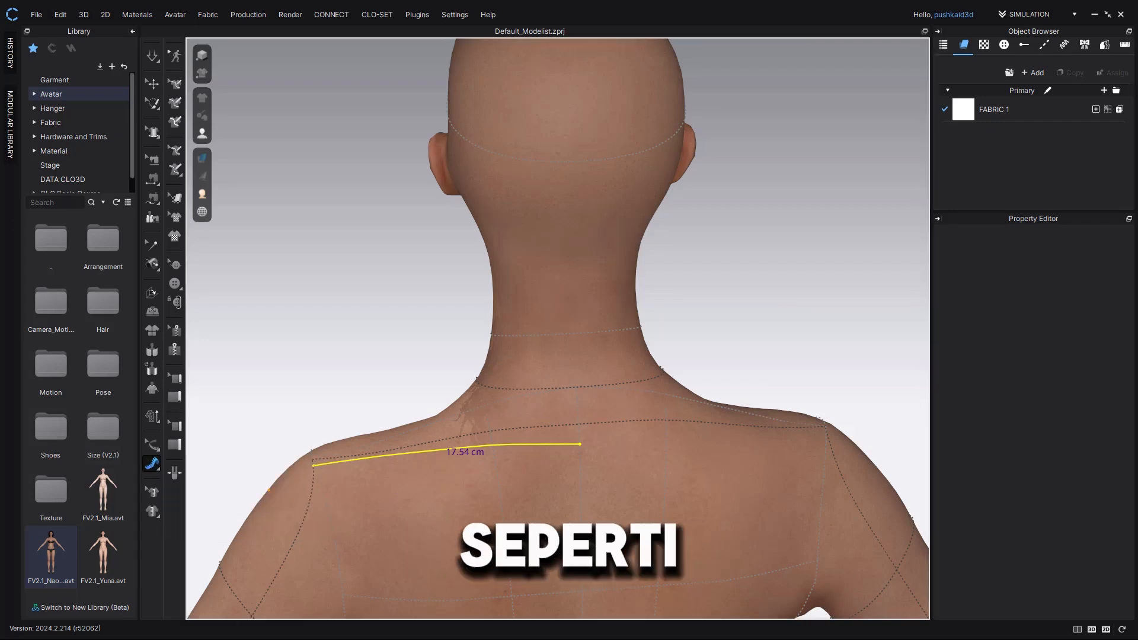
{"action": "left_click", "coordinate": [314, 472]}
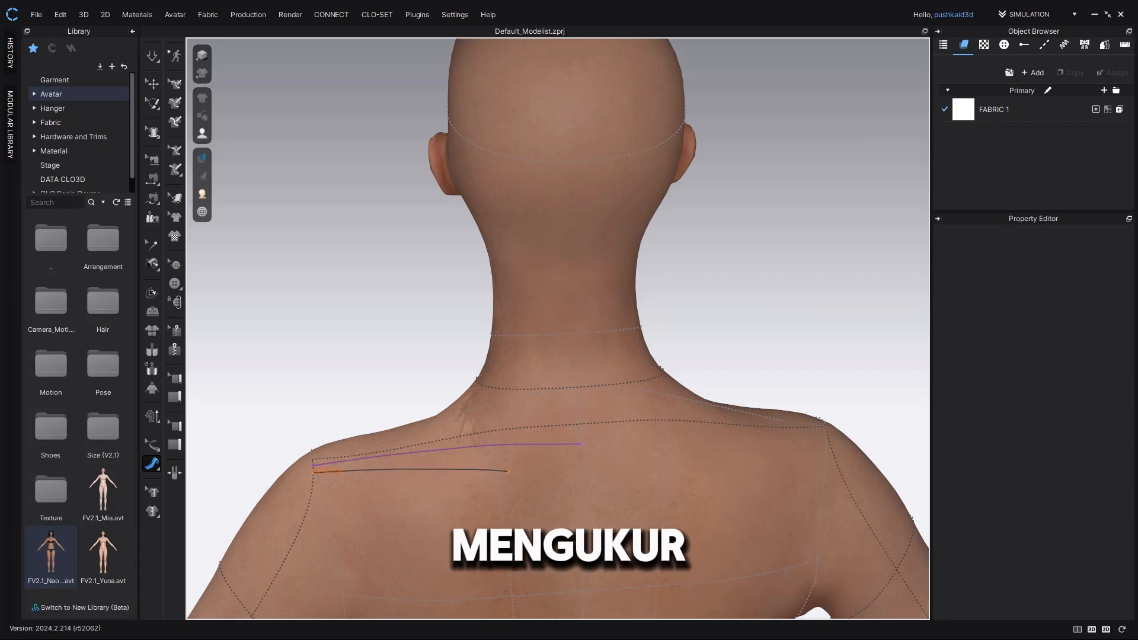
{"action": "double_click", "coordinate": [581, 456]}
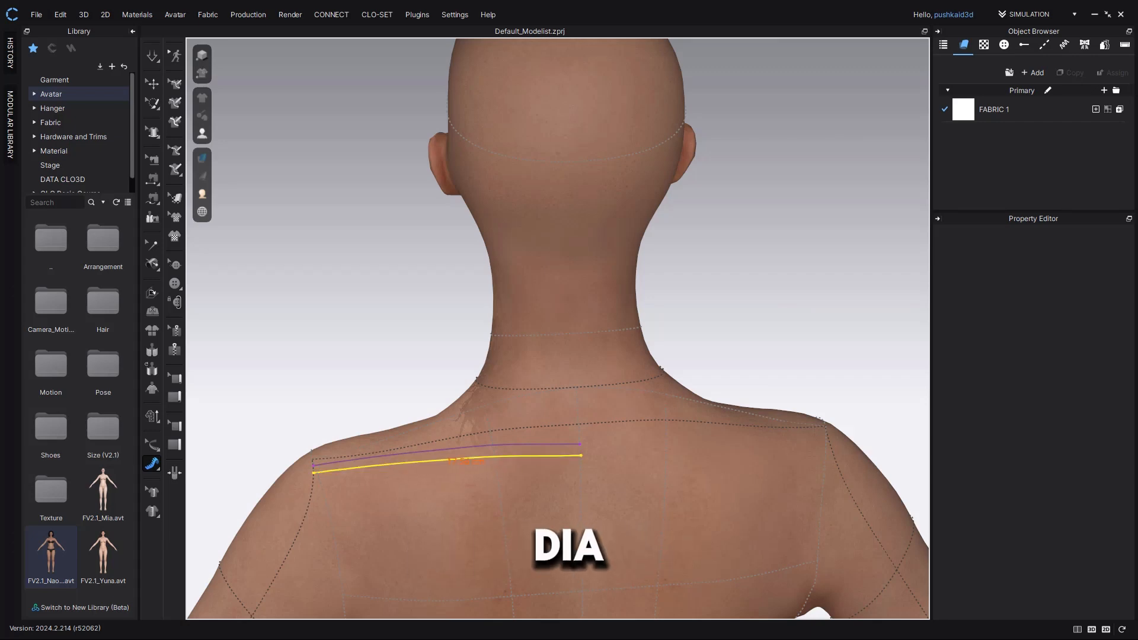
{"action": "right_click_drag", "start_coordinate": [581, 455], "coordinate": [576, 379]}
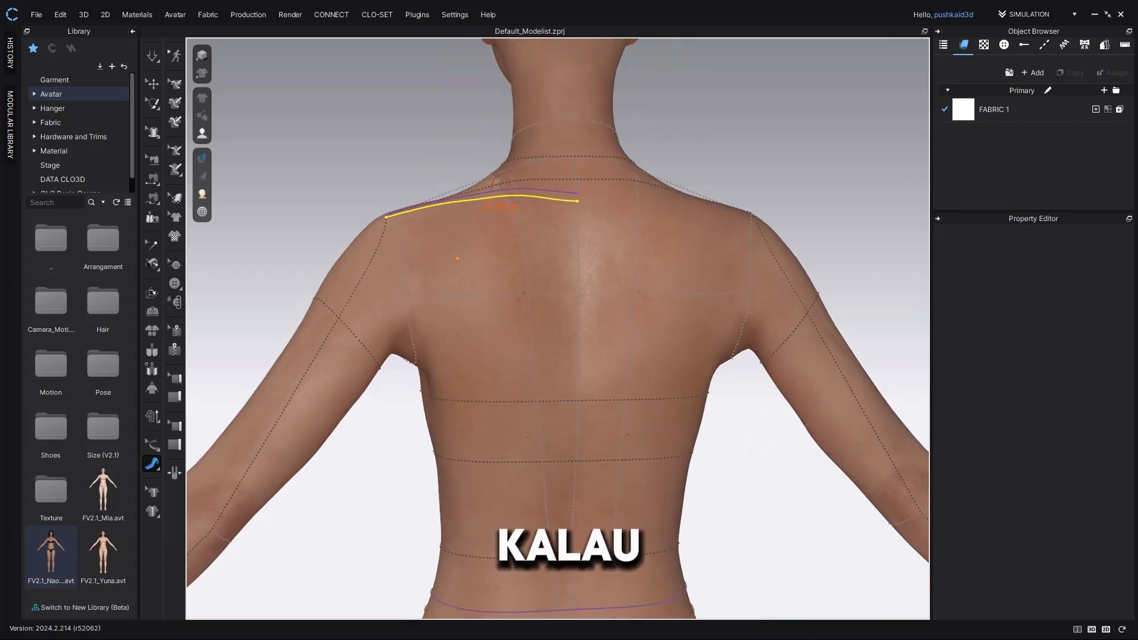
{"action": "scroll", "coordinate": [457, 254], "scroll_direction": "up", "scroll_amount": 5}
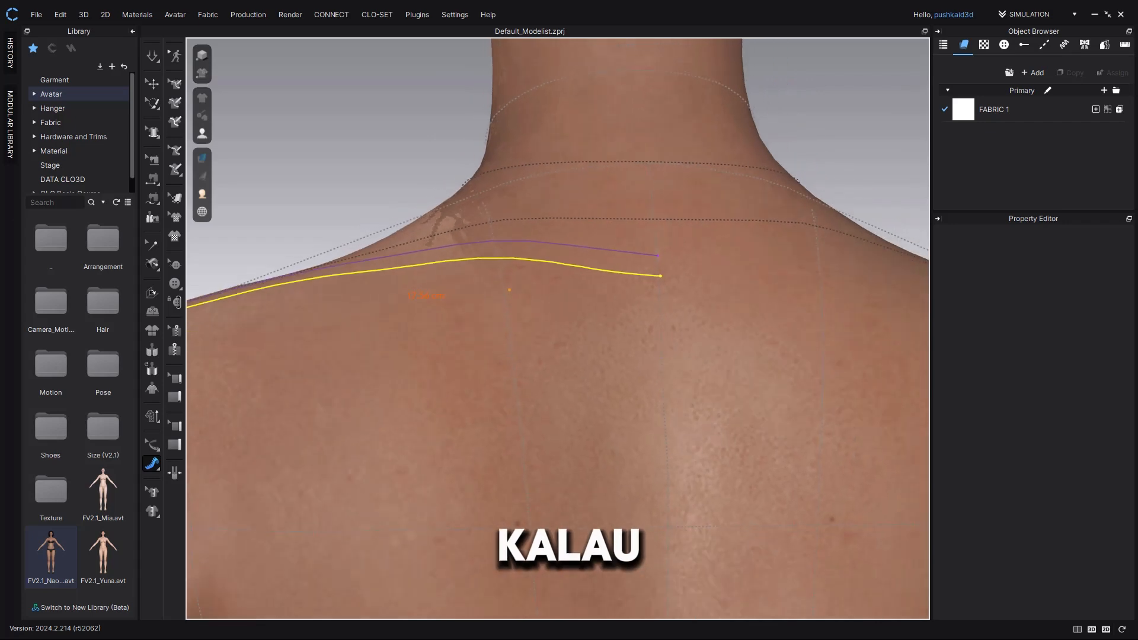
{"action": "scroll", "coordinate": [506, 297], "scroll_direction": "down", "scroll_amount": 2}
{"action": "scroll", "coordinate": [546, 263], "scroll_direction": "up", "scroll_amount": 5}
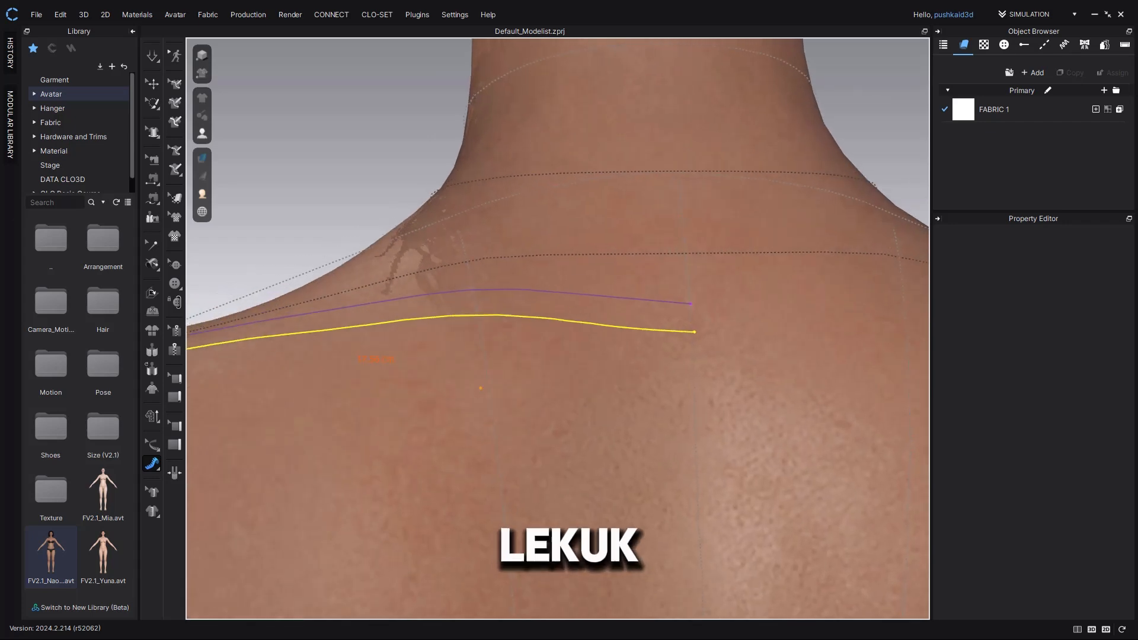
{"action": "scroll", "coordinate": [545, 263], "scroll_direction": "down", "scroll_amount": 5}
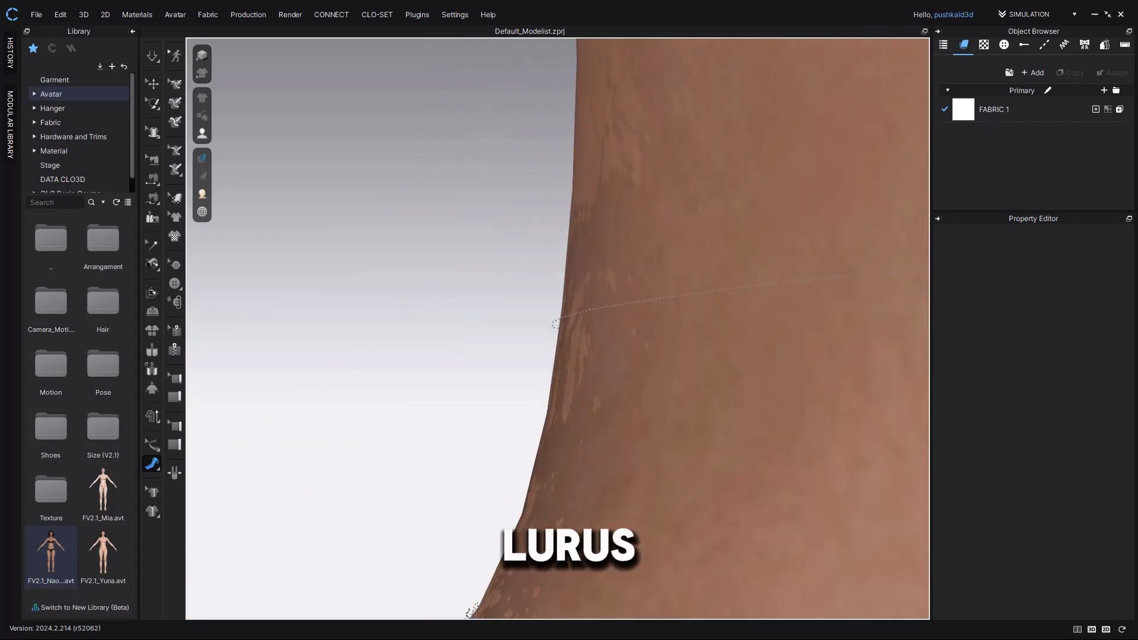
{"action": "scroll", "coordinate": [545, 263], "scroll_direction": "down", "scroll_amount": 1}
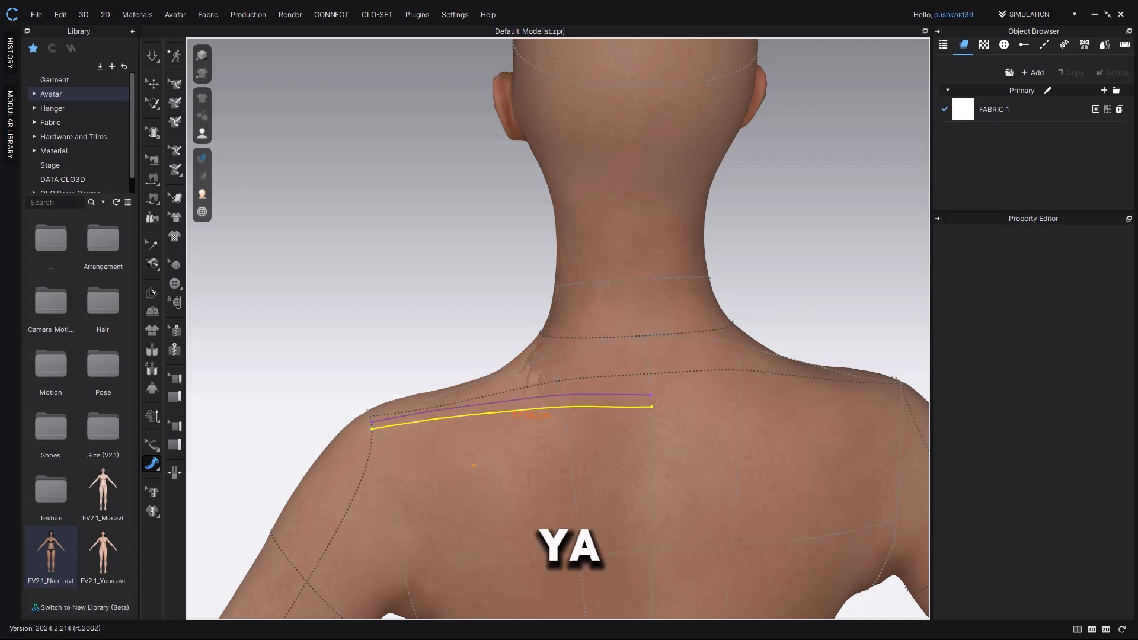
- Create a Linear Measure about 17.1 cm long from the left shoulder to the centre back, below the two tape measures
{"action": "left_click", "coordinate": [152, 464]}
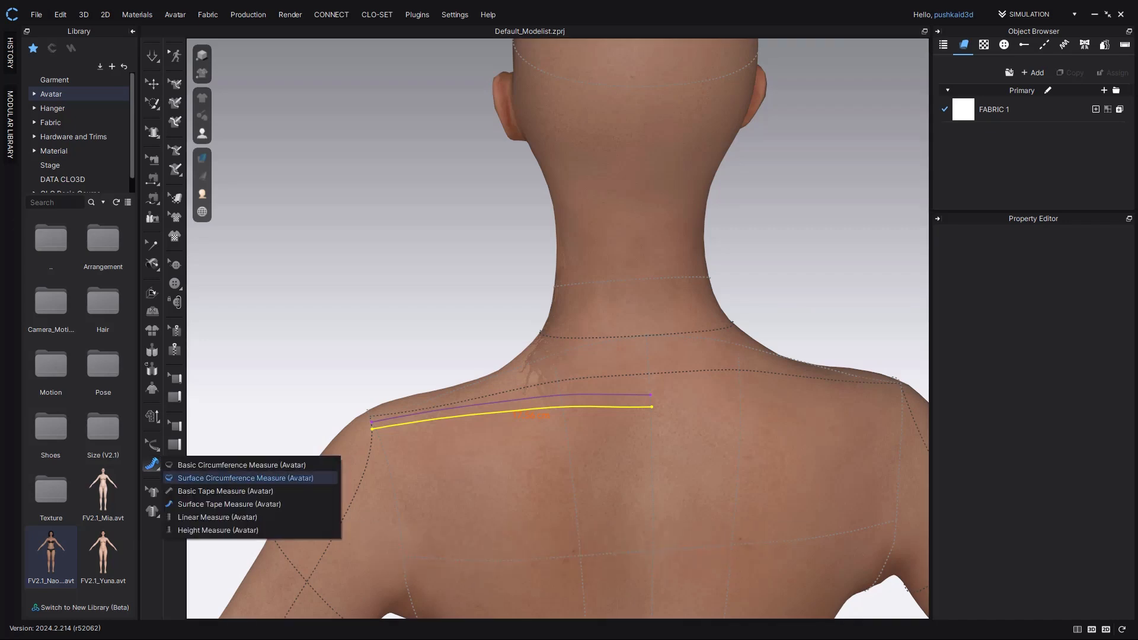
{"action": "left_click", "coordinate": [152, 463]}
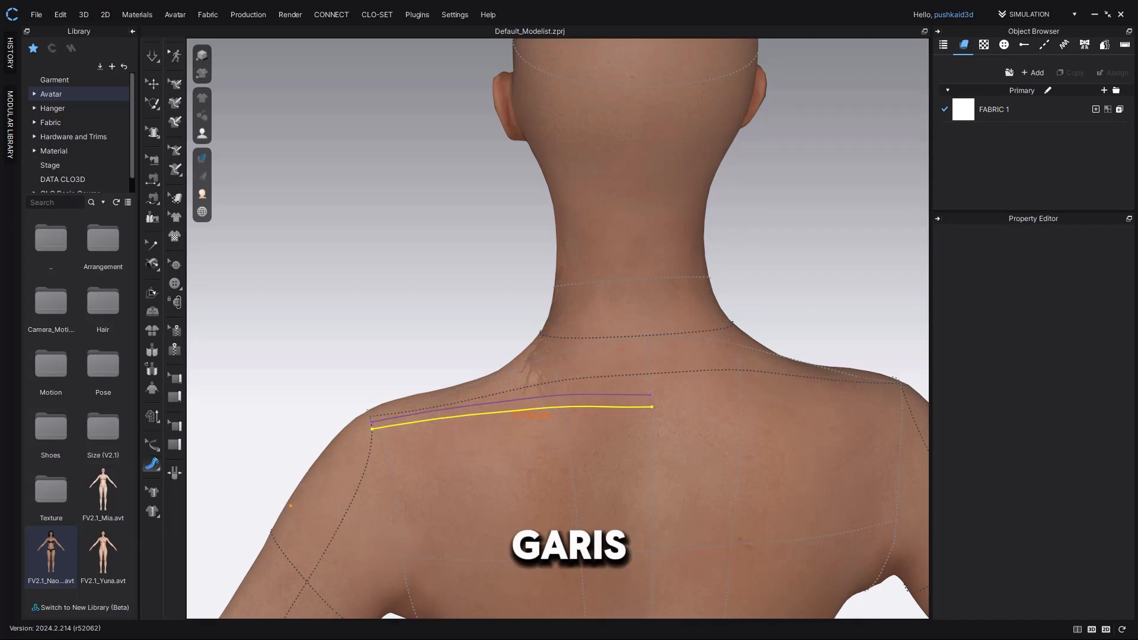
{"action": "left_click", "coordinate": [152, 463]}
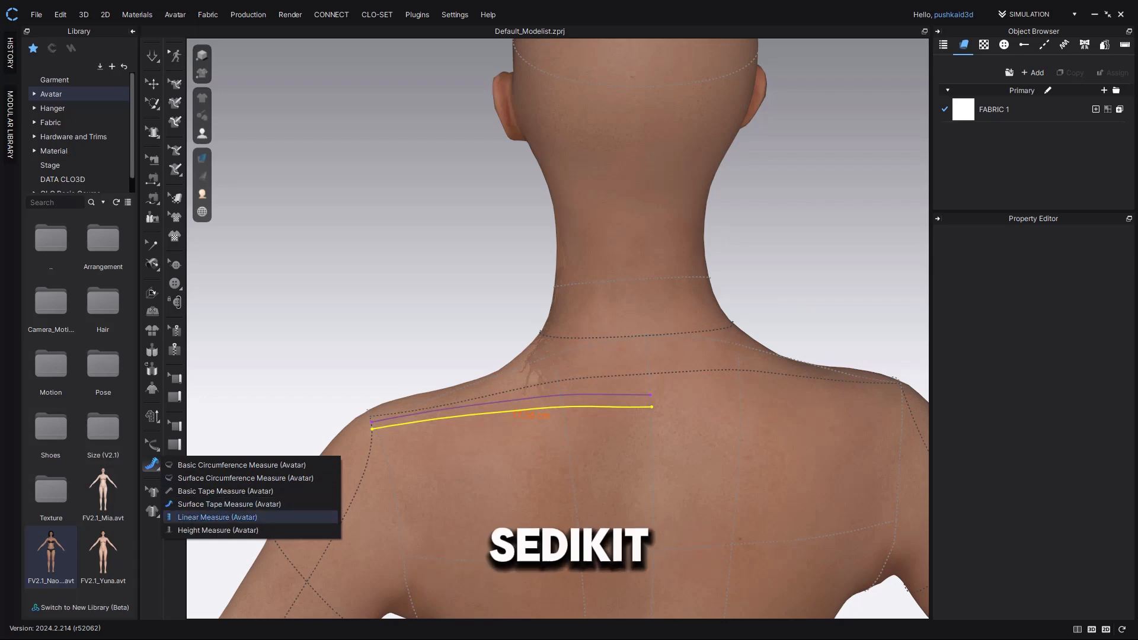
{"action": "left_click", "coordinate": [217, 517]}
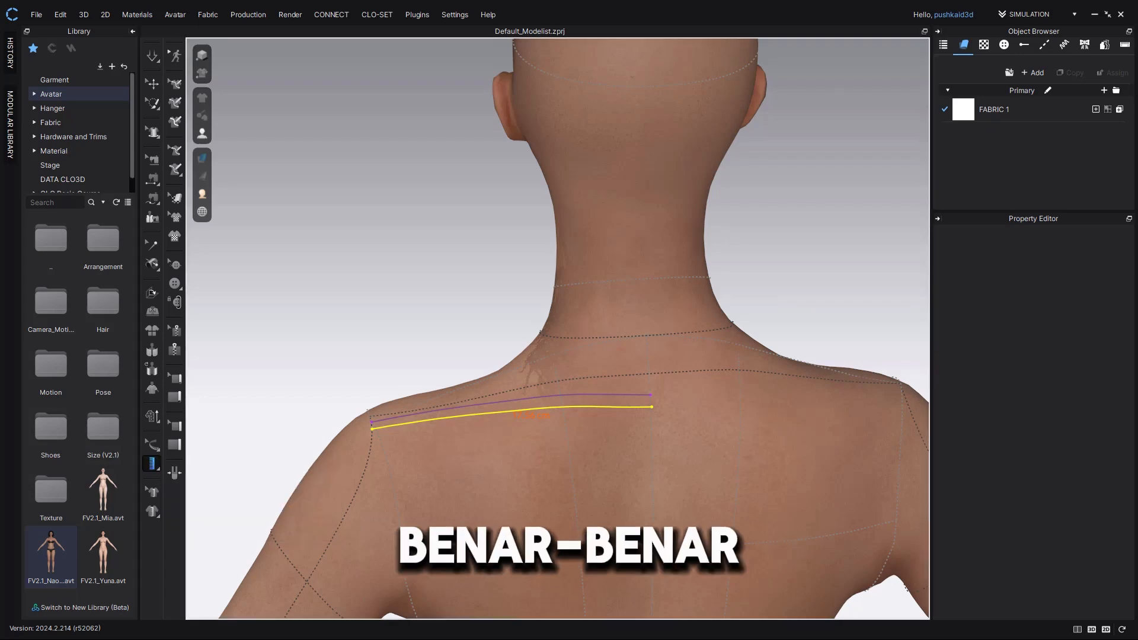
{"action": "left_click", "coordinate": [372, 441]}
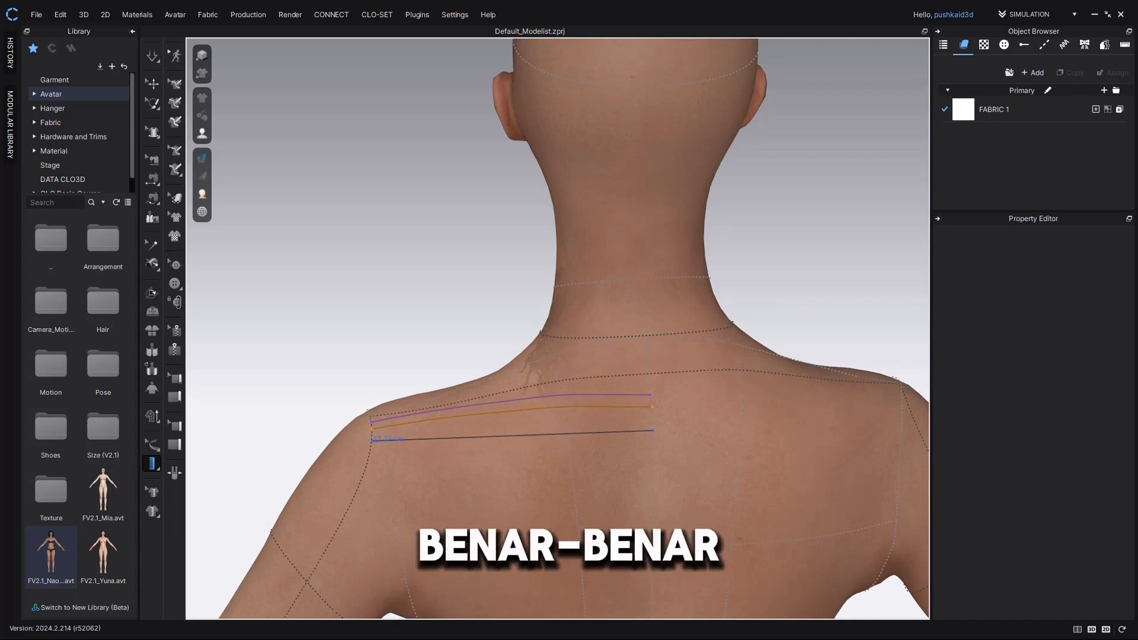
{"action": "left_click", "coordinate": [653, 431]}
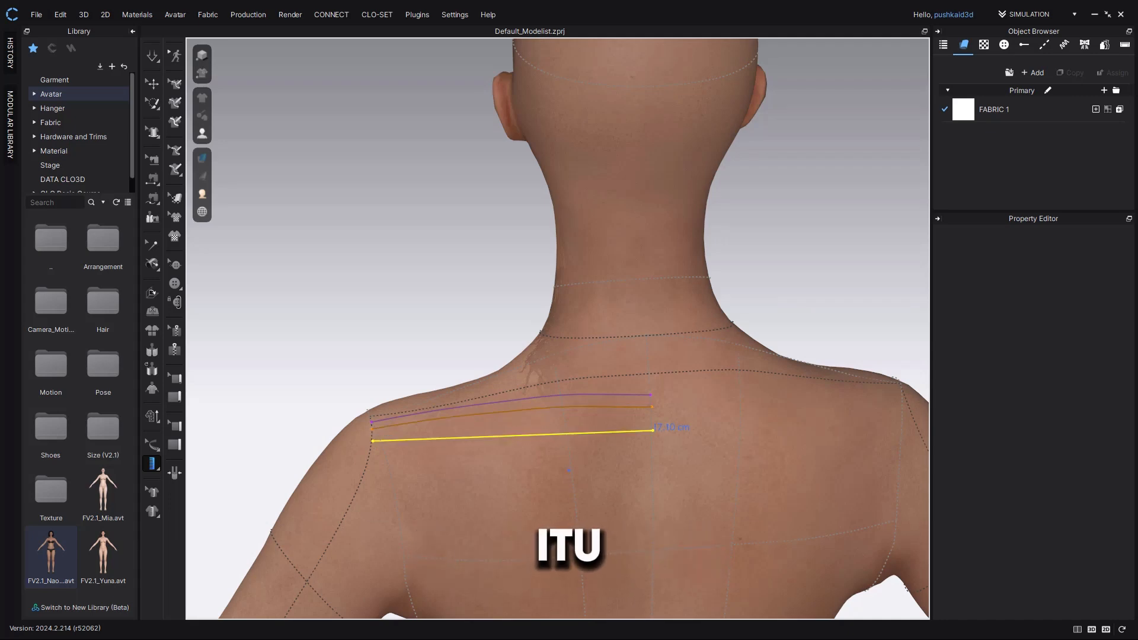
{"action": "scroll", "coordinate": [569, 471], "scroll_direction": "down", "scroll_amount": 3}
{"action": "right_click_drag", "start_coordinate": [628, 530], "coordinate": [622, 498]}
{"action": "middle_click_drag", "start_coordinate": [596, 459], "coordinate": [576, 444]}
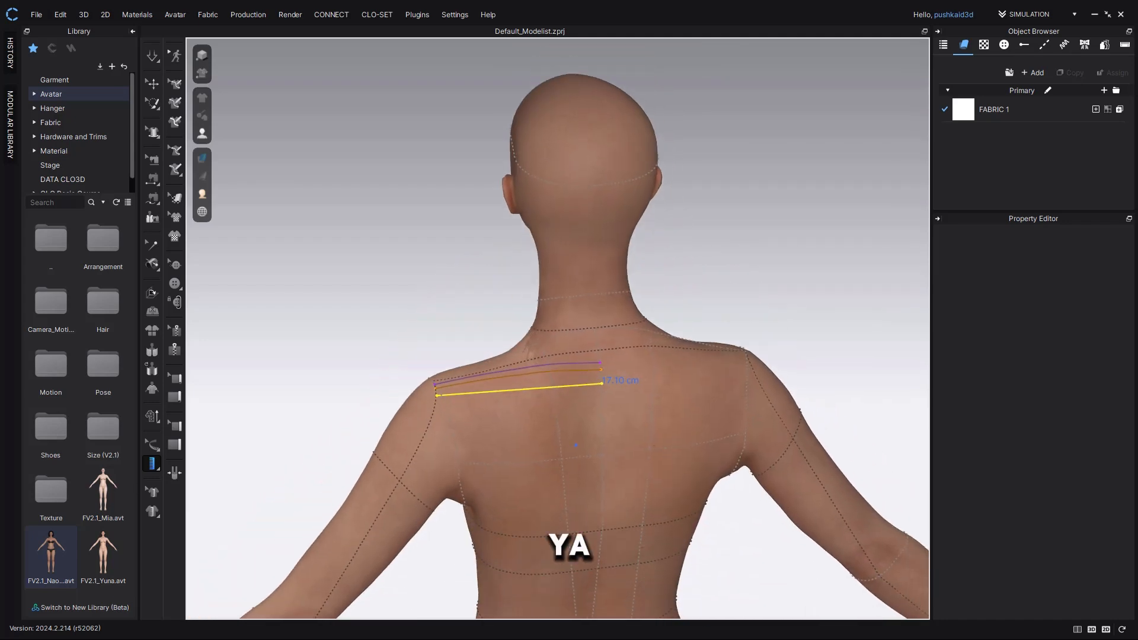
- Create a Height Measure about 159.6 cm tall from the floor to the base of the neck at the centre back
{"action": "left_click", "coordinate": [152, 464]}
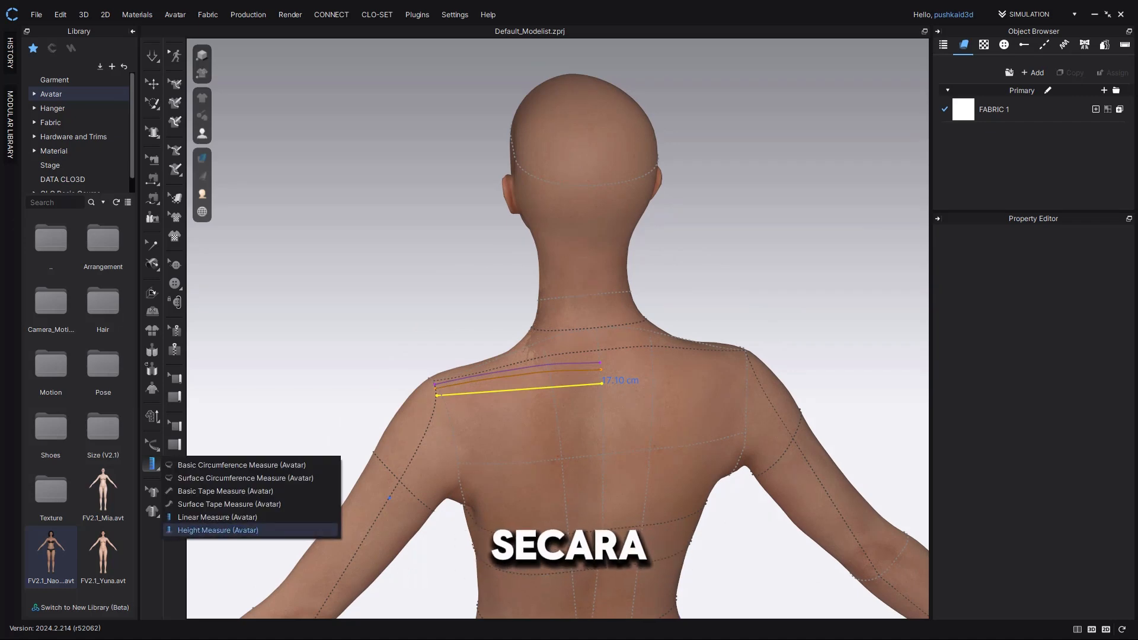
{"action": "left_click", "coordinate": [219, 530]}
{"action": "scroll", "coordinate": [617, 437], "scroll_direction": "down", "scroll_amount": 4}
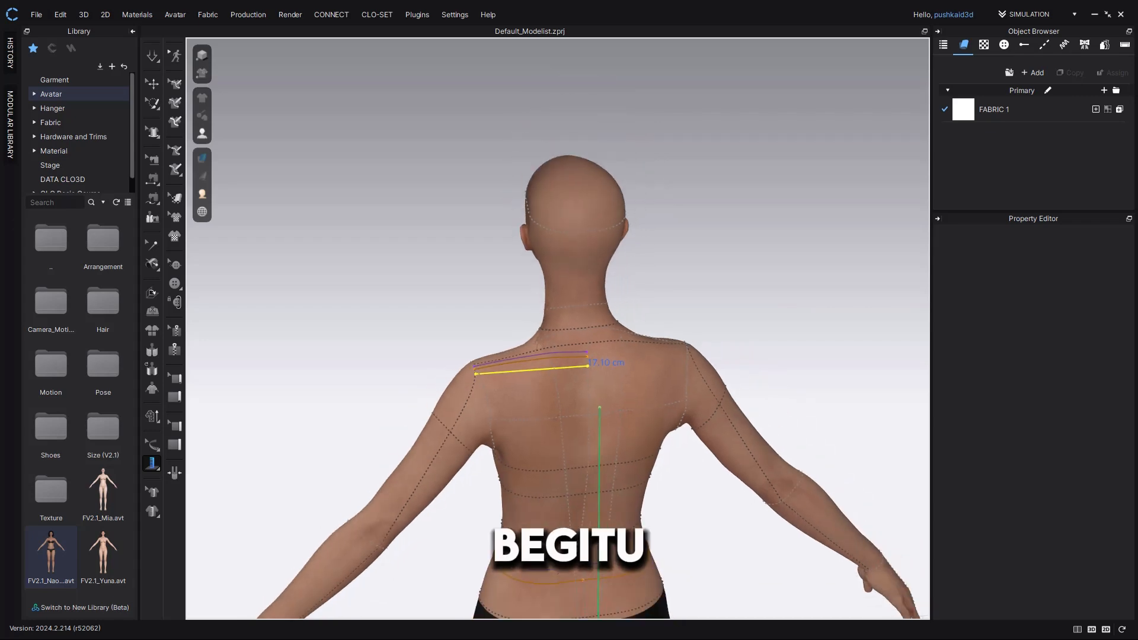
{"action": "scroll", "coordinate": [609, 404], "scroll_direction": "down", "scroll_amount": 5}
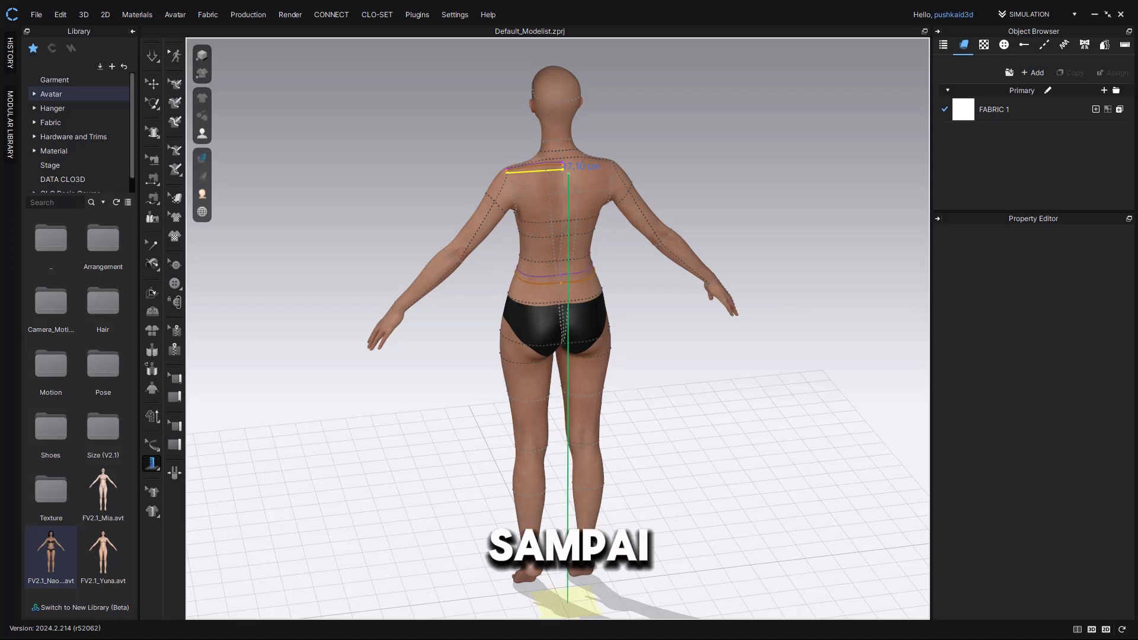
{"action": "right_click_drag", "start_coordinate": [562, 160], "coordinate": [561, 179]}
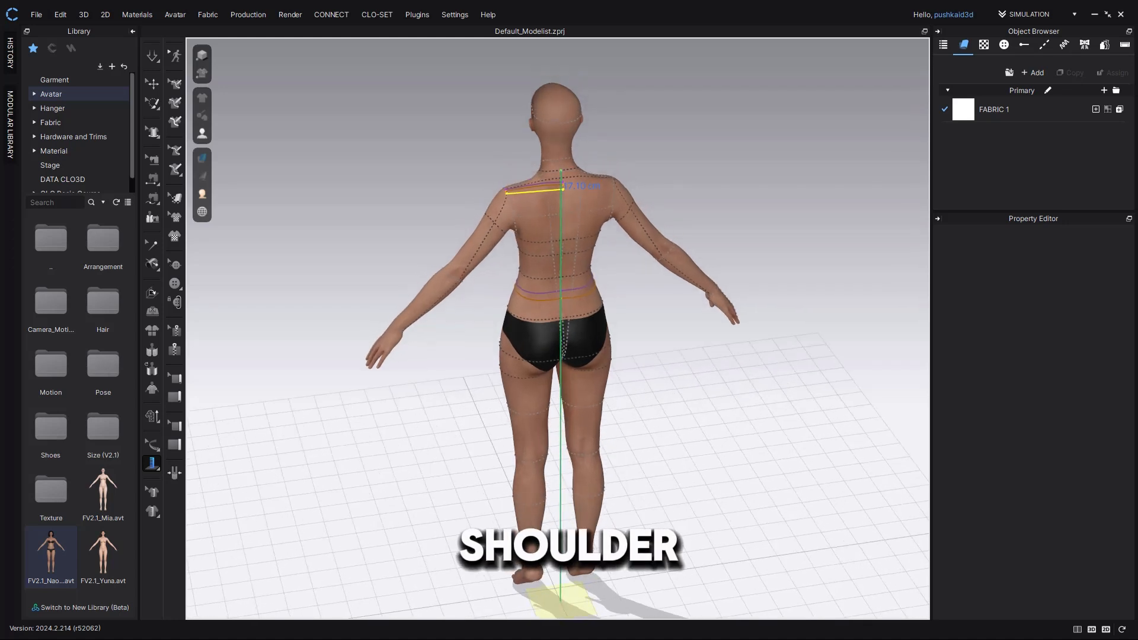
{"action": "left_click", "coordinate": [561, 171]}
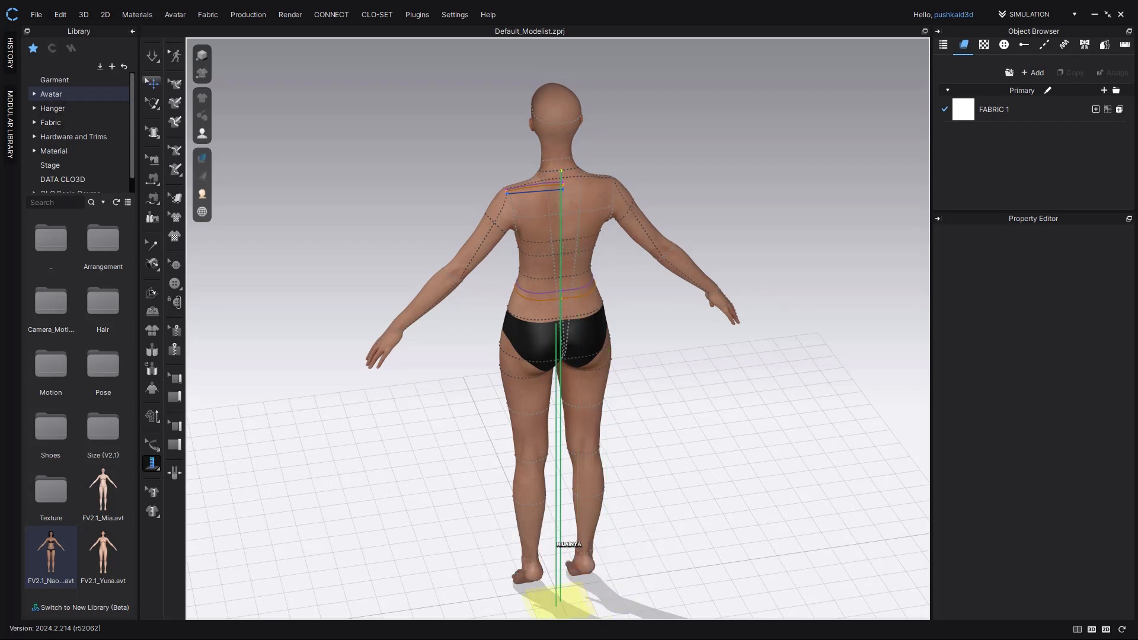
- Select the new height measure with the Select/Move tool and examine its value near the legs
{"action": "left_click", "coordinate": [152, 83]}
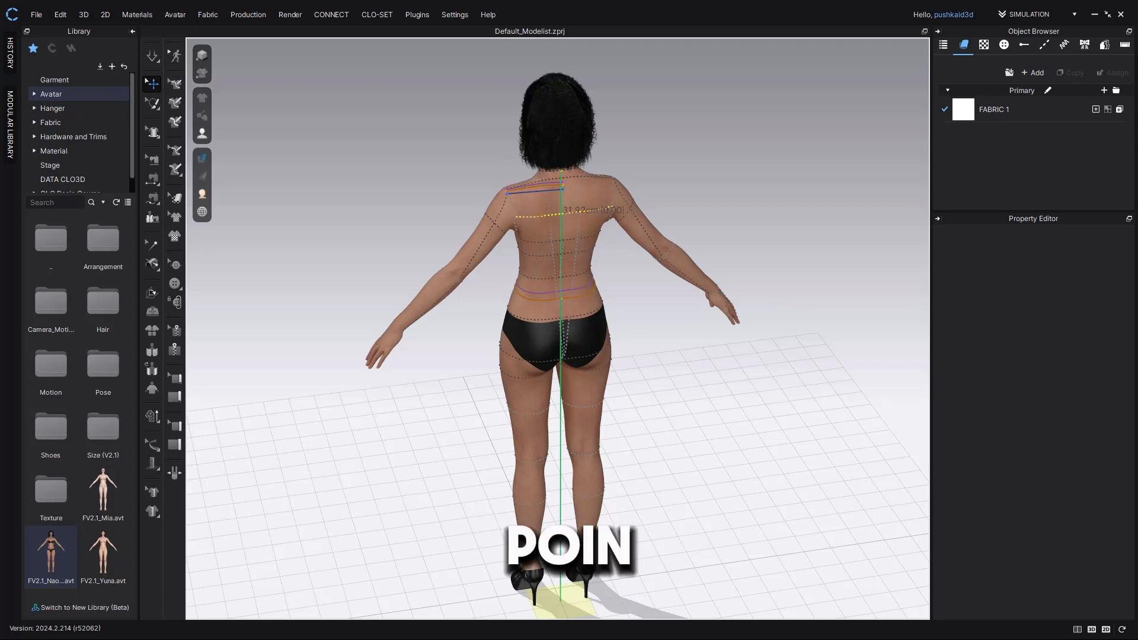
{"action": "scroll", "coordinate": [560, 329], "scroll_direction": "up", "scroll_amount": 3}
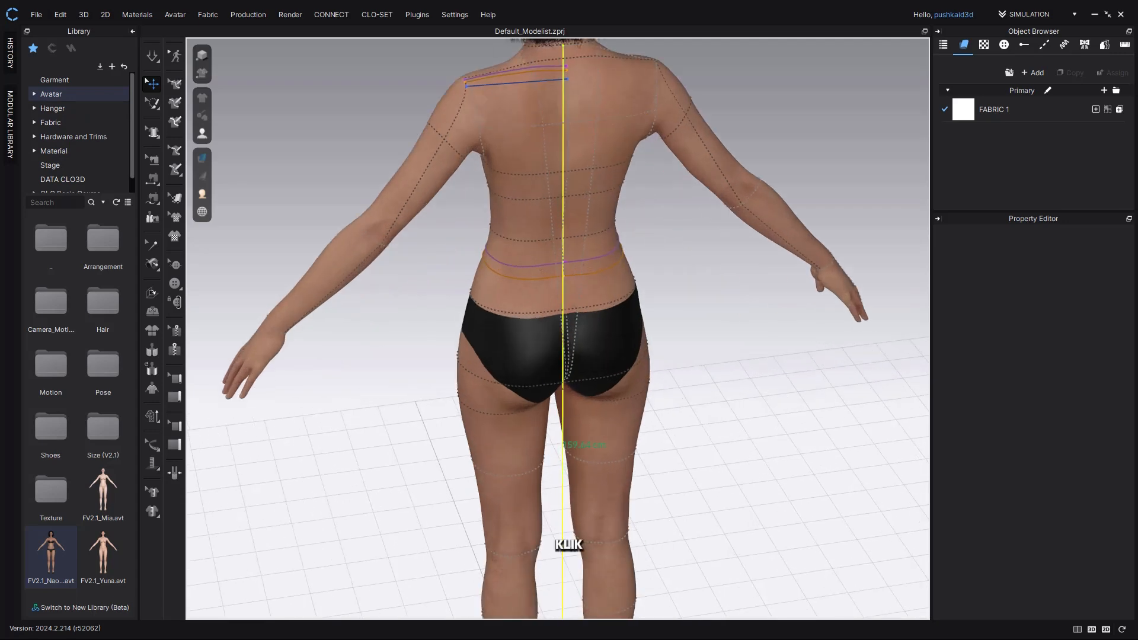
{"action": "scroll", "coordinate": [563, 333], "scroll_direction": "up", "scroll_amount": 3}
{"action": "middle_click_drag", "start_coordinate": [563, 333], "coordinate": [537, 166]}
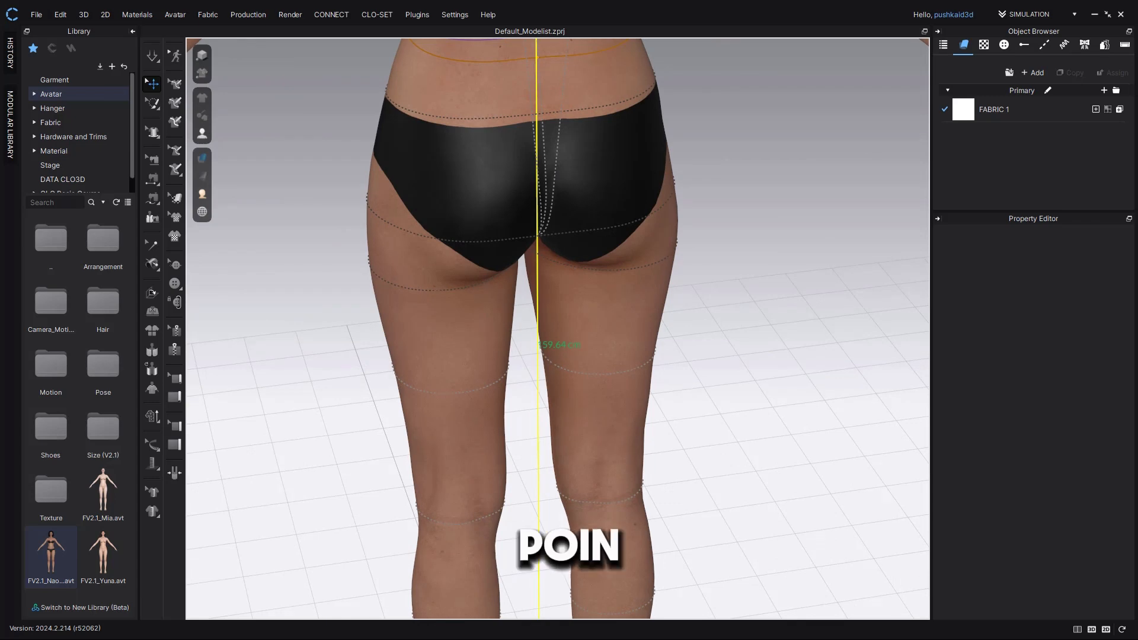
{"action": "scroll", "coordinate": [548, 297], "scroll_direction": "down", "scroll_amount": 3}
{"action": "middle_click_drag", "start_coordinate": [549, 273], "coordinate": [560, 412]}
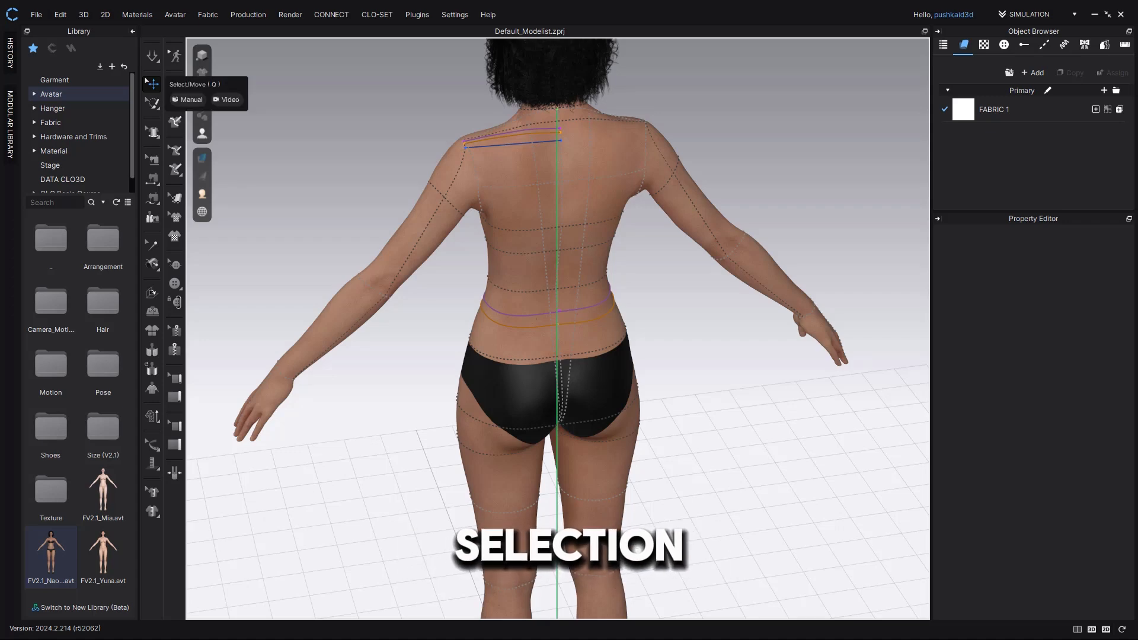
- Select the upper of the two custom circumference measures around the waist to read its value
{"action": "left_click", "coordinate": [559, 325]}
{"action": "left_click", "coordinate": [526, 314]}
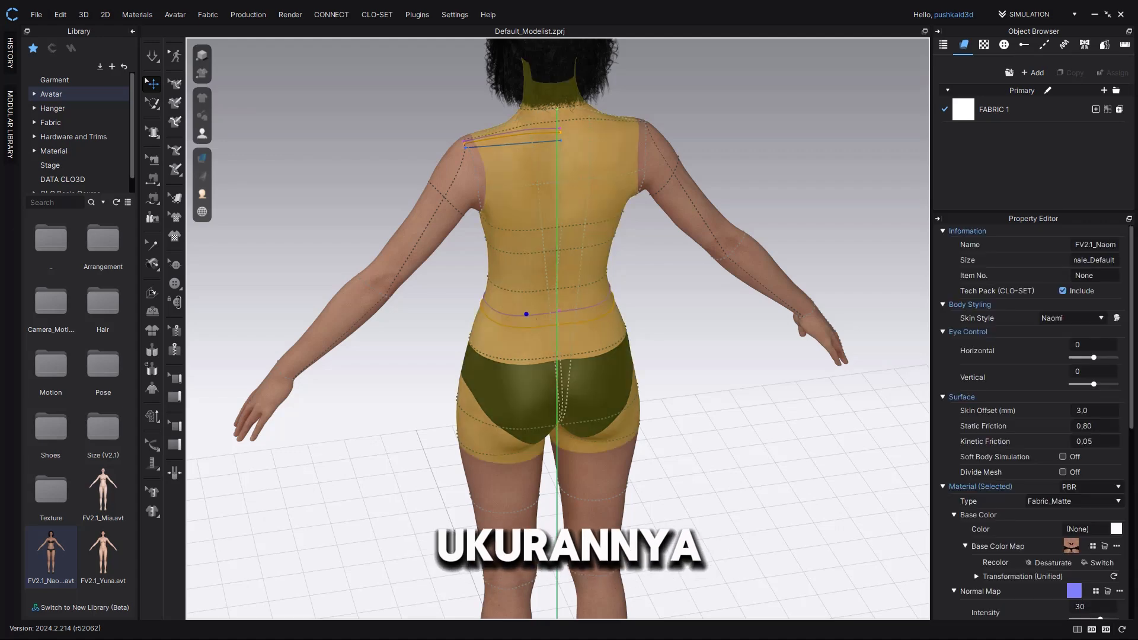
{"action": "left_click", "coordinate": [526, 314]}
{"action": "scroll", "coordinate": [558, 326], "scroll_direction": "up", "scroll_amount": 3}
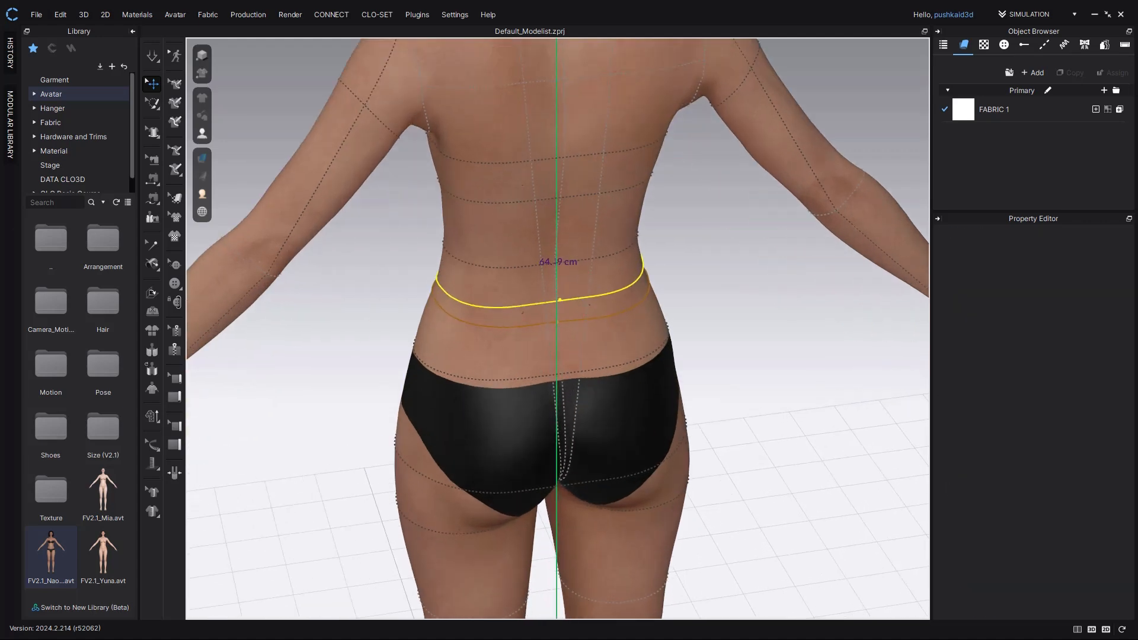
{"action": "middle_click_drag", "start_coordinate": [558, 314], "coordinate": [579, 517]}
{"action": "scroll", "coordinate": [529, 302], "scroll_direction": "down", "scroll_amount": 5}
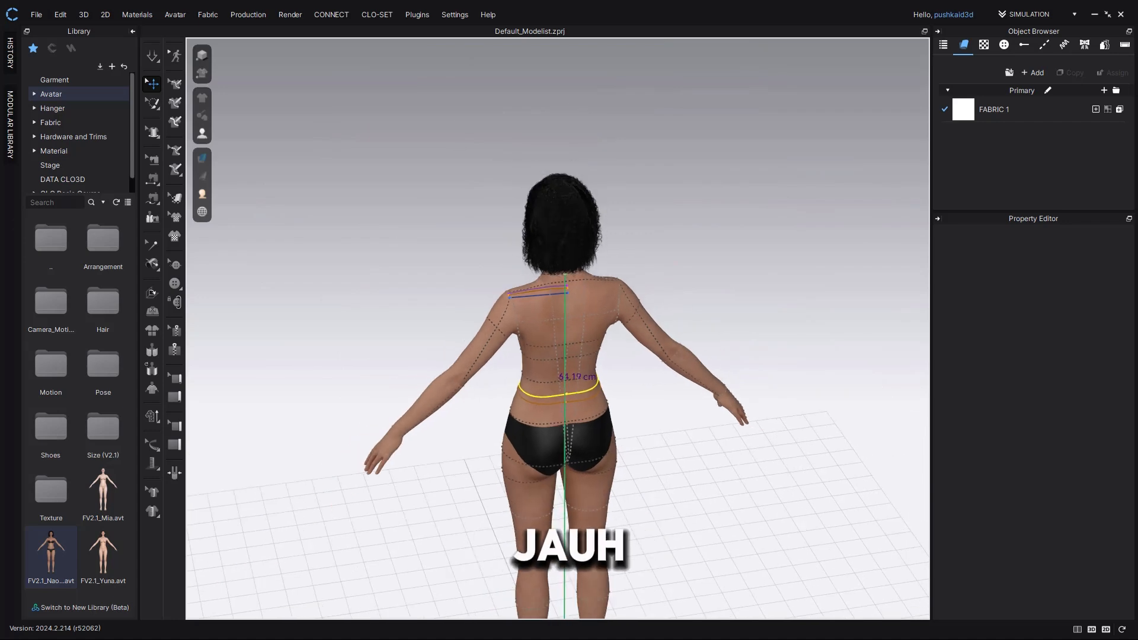
- Select the straight linear measure between the left shoulder and the centre back to read its length
{"action": "left_click", "coordinate": [529, 303]}
{"action": "scroll", "coordinate": [528, 303], "scroll_direction": "up", "scroll_amount": 6}
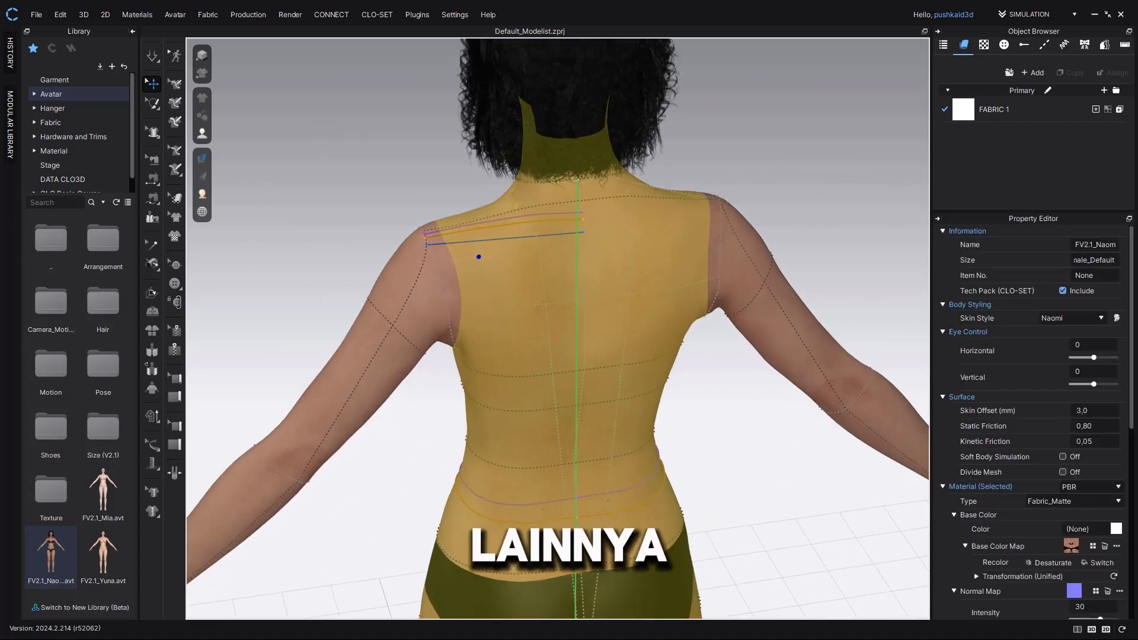
{"action": "key", "text": "Escape"}
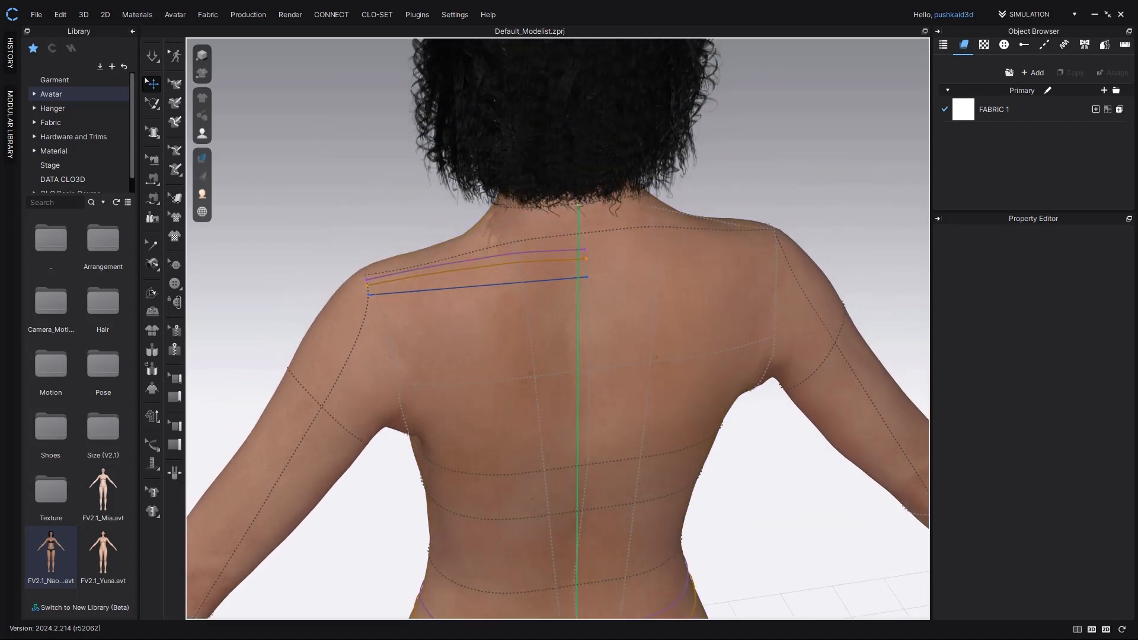
{"action": "left_click", "coordinate": [523, 283]}
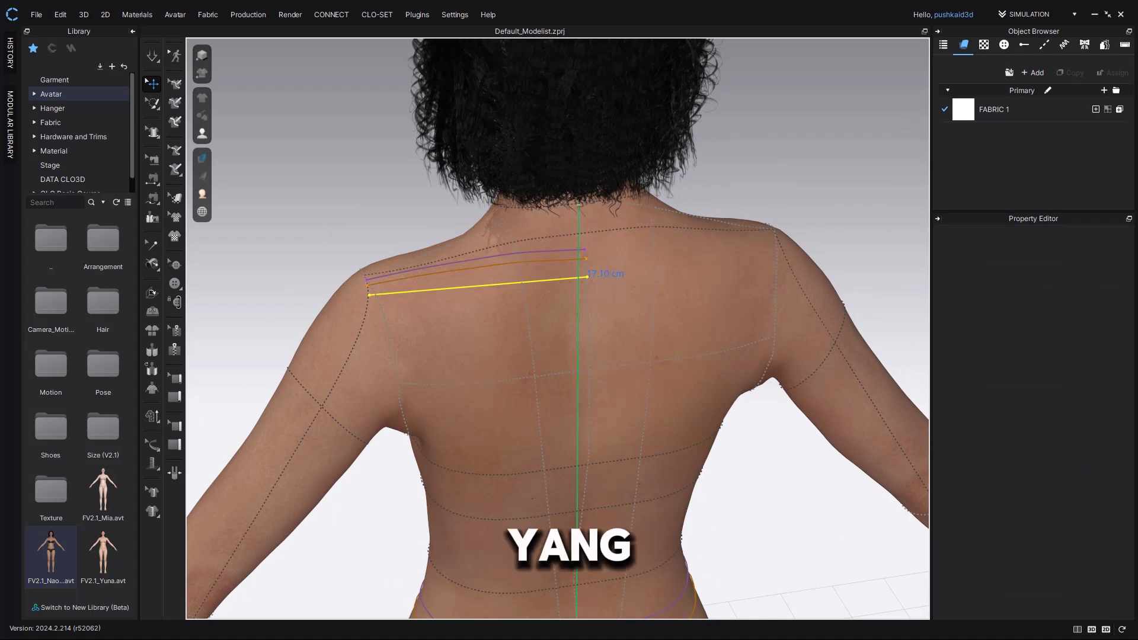